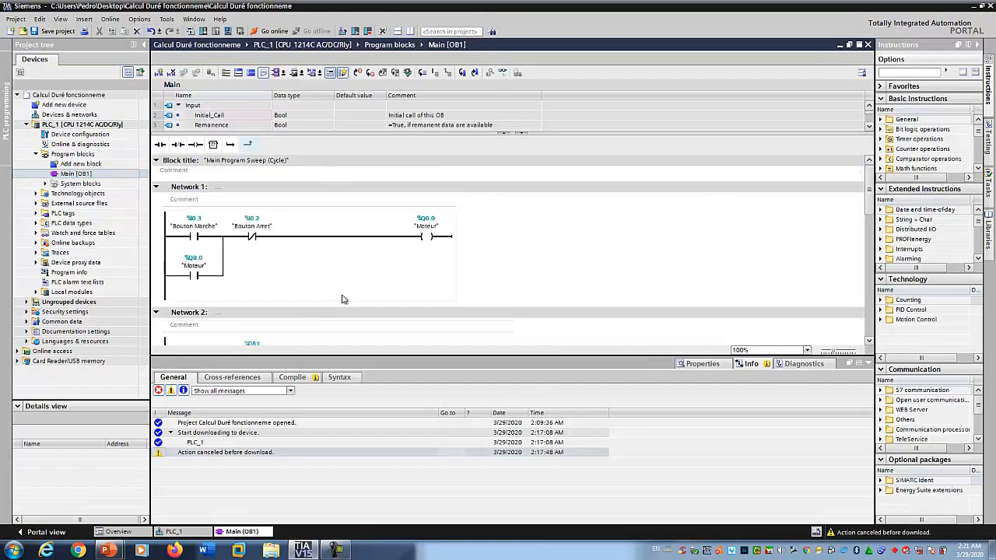
Insert an empty box on the rung of Network 4 and assign it the T_CONV instruction
scroll(576, 165, down, 3)
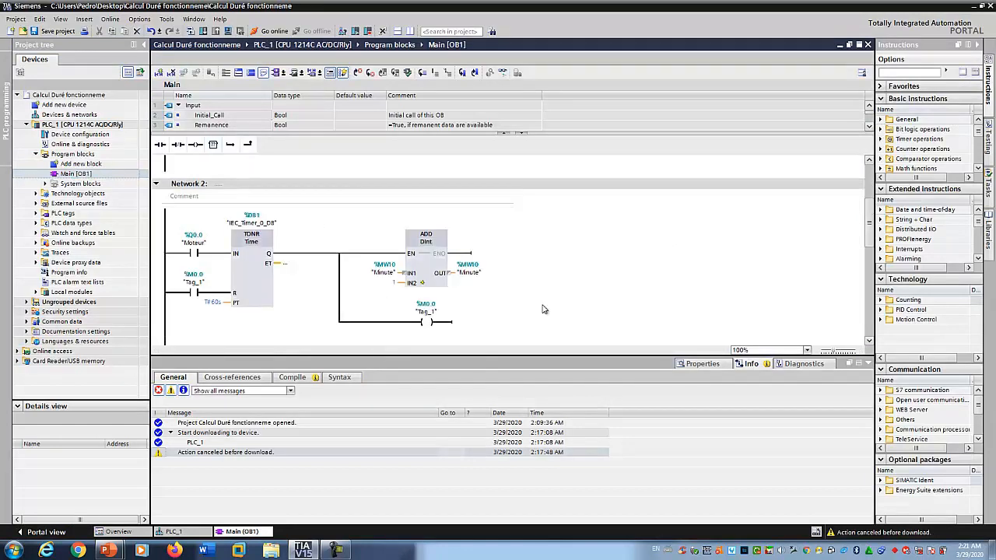
scroll(670, 206, down, 2)
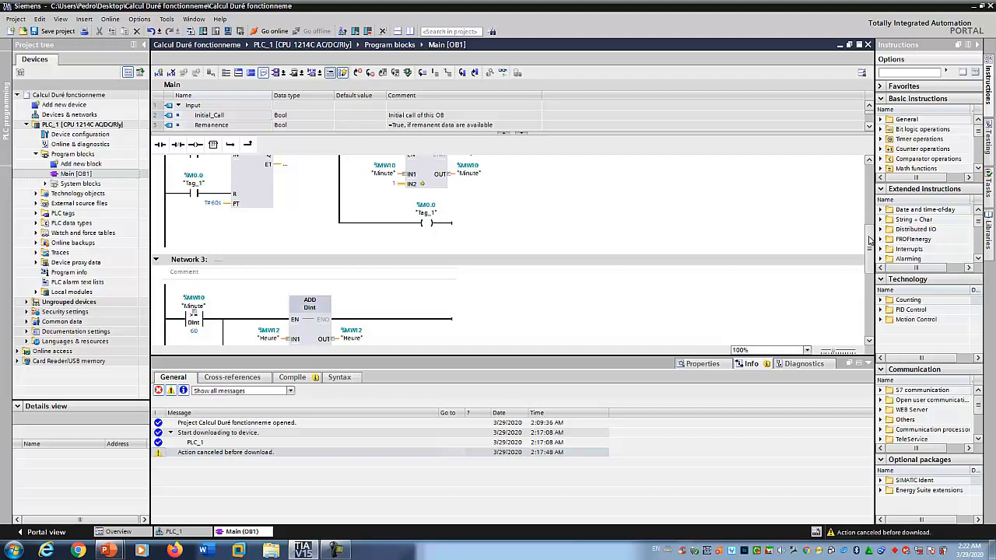
scroll(870, 241, up, 2)
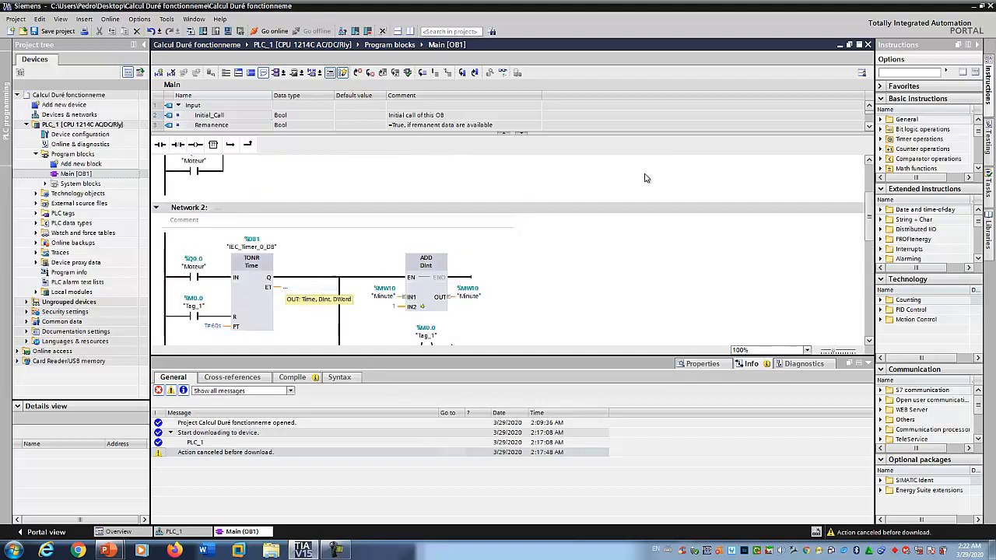
drag(868, 212, 873, 305)
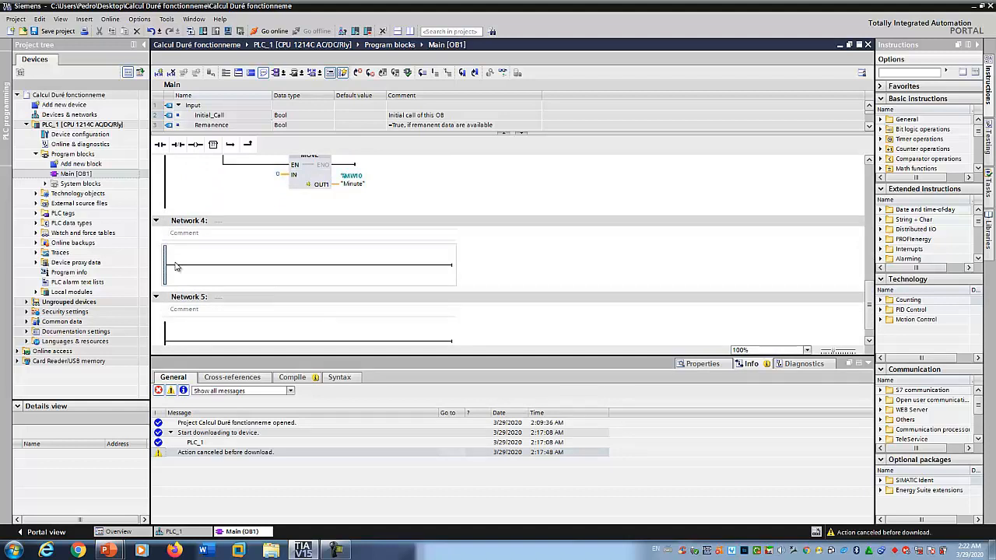
drag(214, 148, 190, 260)
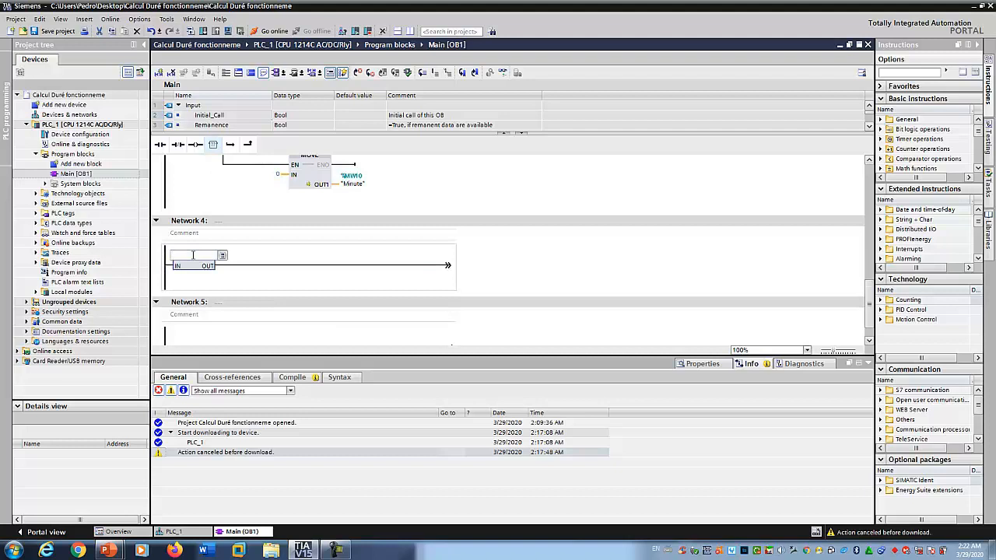
text(t)
click(197, 317)
key(Return)
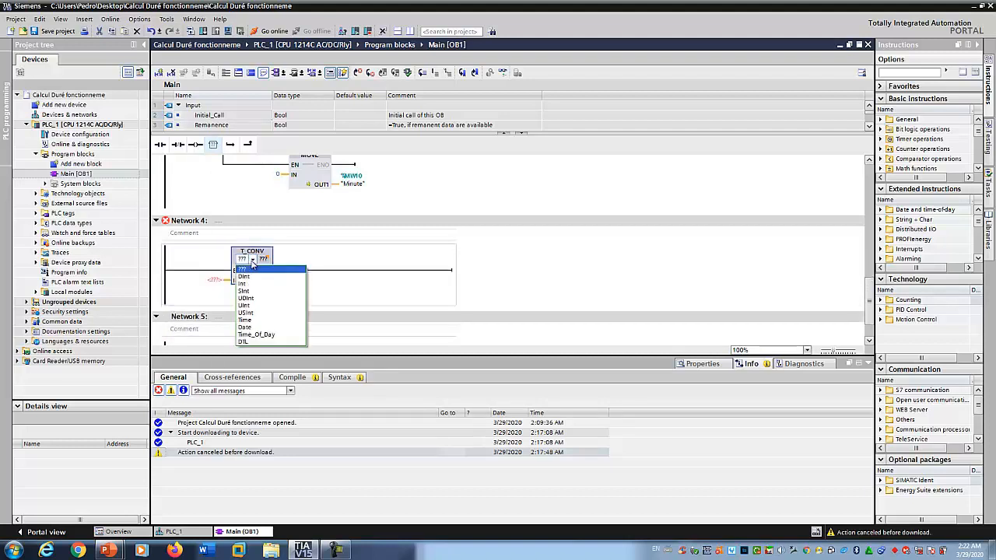
Set the T_CONV block in Network 4 to convert from Time to DInt
click(253, 324)
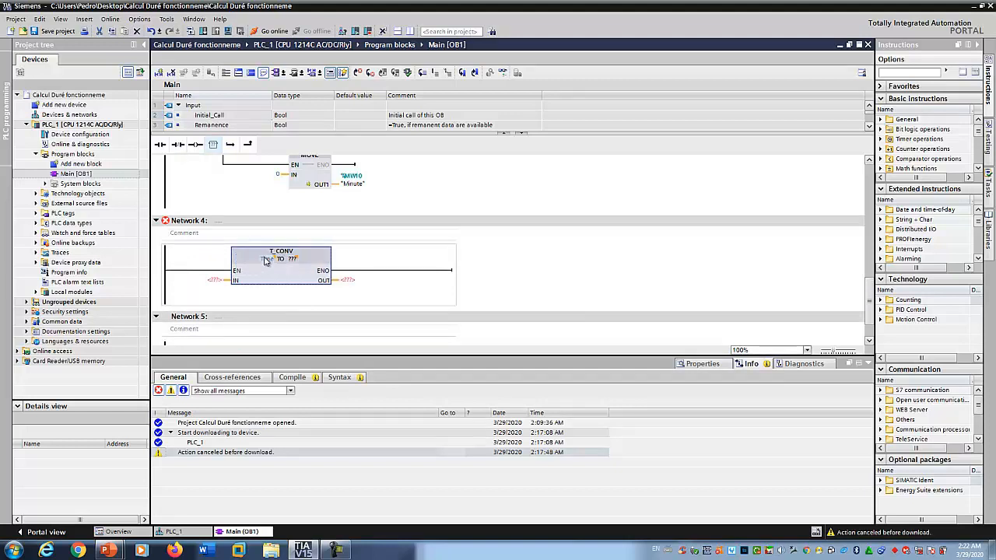
click(294, 259)
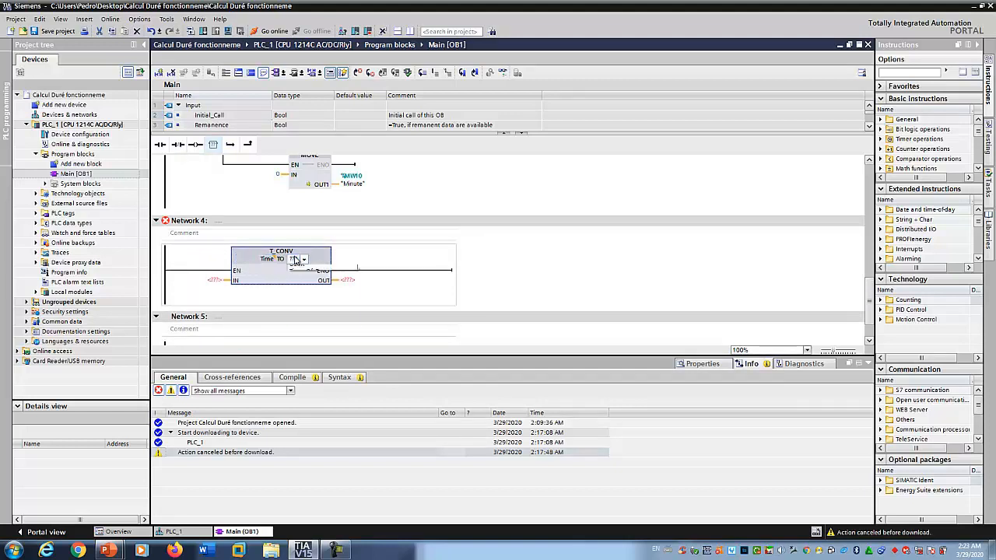
click(301, 276)
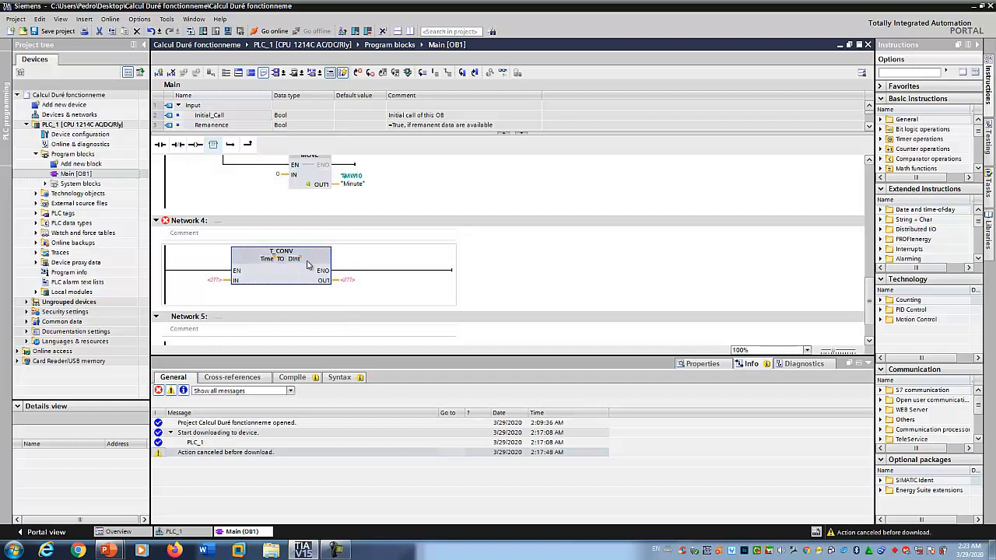
Assign "IEC_Timer_0_DB".ET to the T_CONV input and MD20 to its output
drag(868, 293, 869, 218)
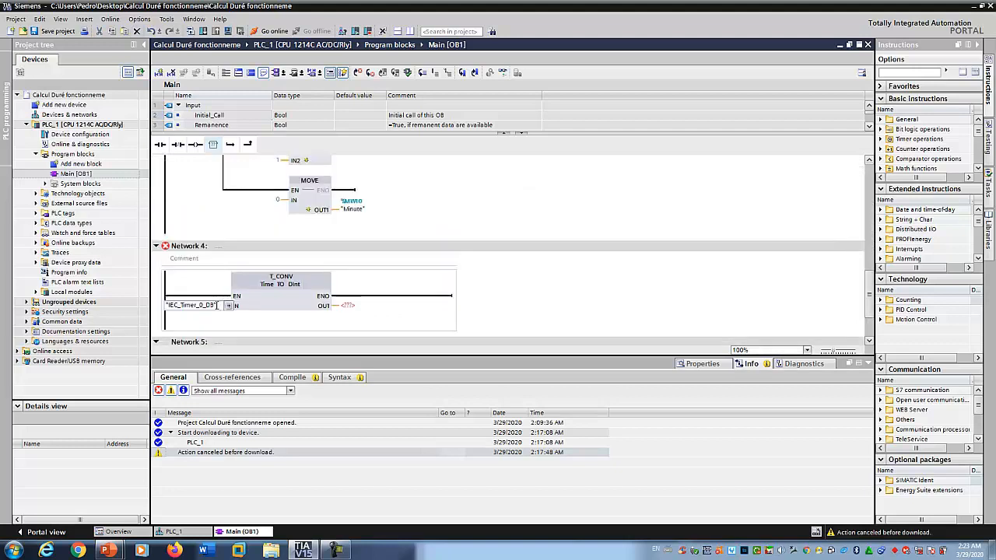
click(217, 305)
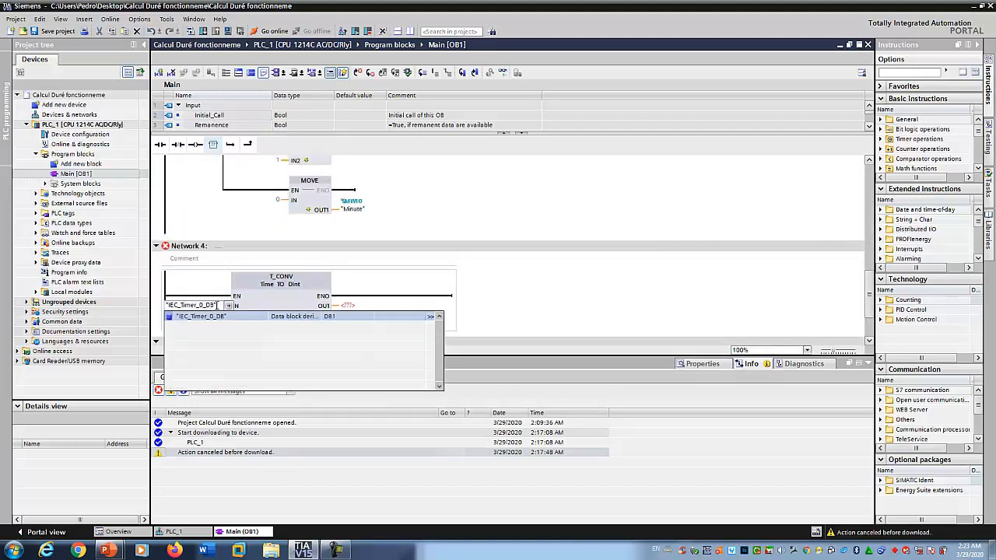
text(.ET)
key(Return)
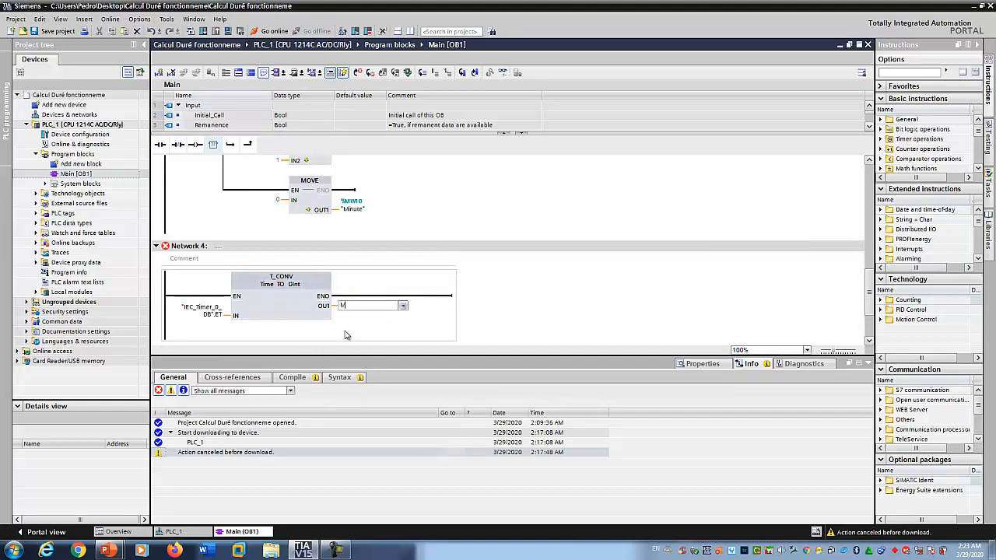
text(MD20)
key(Return)
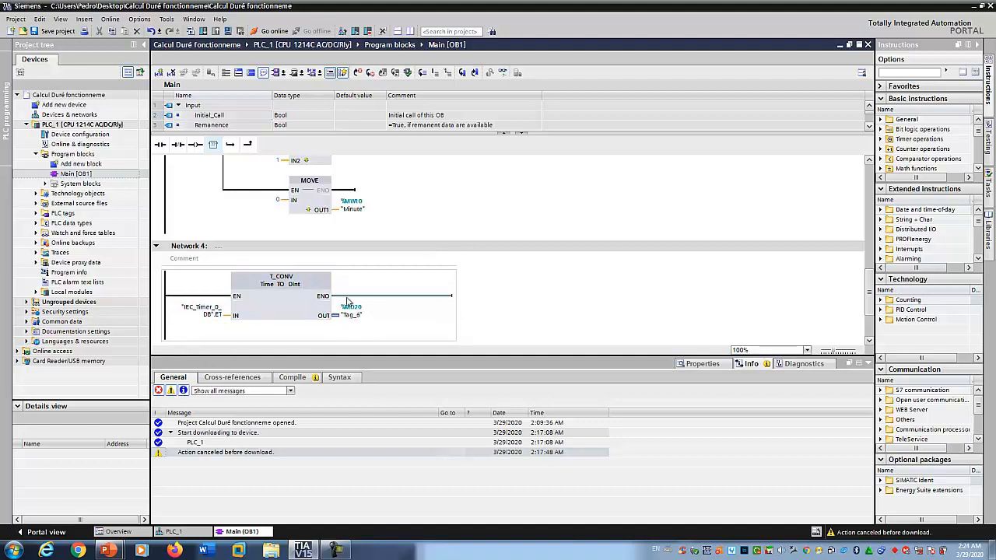
Insert a DIV block after T_CONV on the Network 4 rung
click(420, 295)
key(shift+F5)
text(DIV)
key(Return)
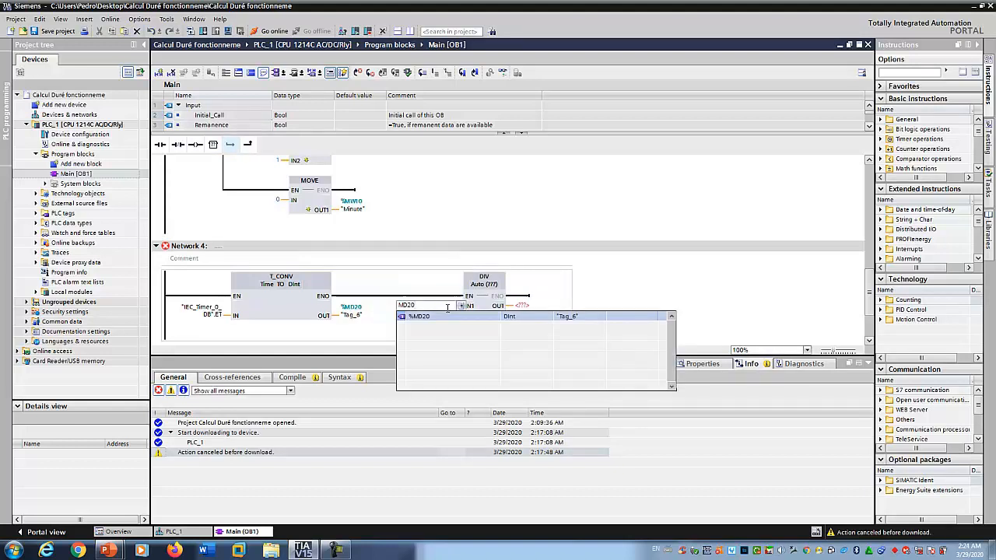
Set the DIV block to divide MD20 by 1000 and write the output to MD24
key(Return)
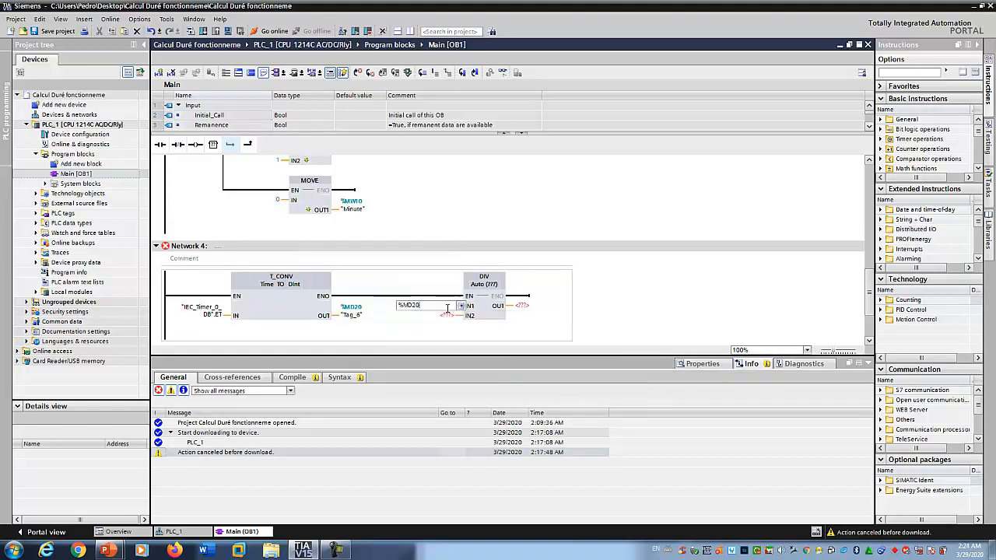
key(Return)
text(1000)
key(Return)
text(MD)
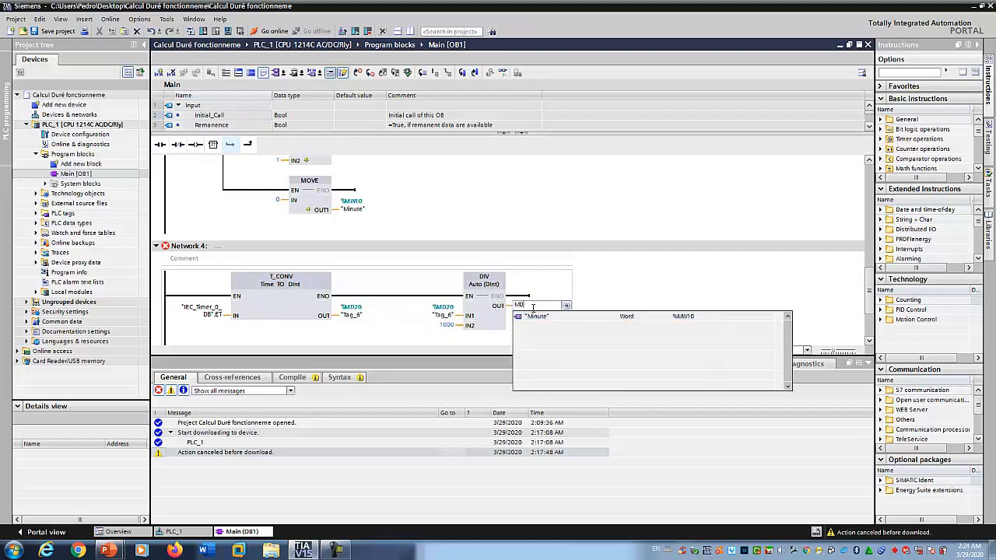
text(24)
key(Return)
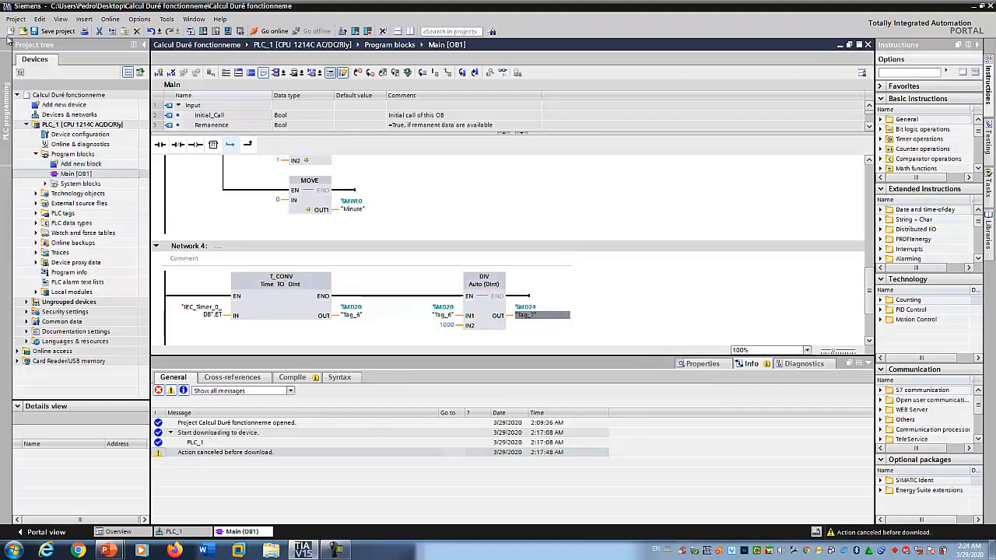
Add a new HMI device, the 6-inch KTP600 Basic mono PN, article 6AV6 647-0AB11-3AX0
double_click(76, 106)
click(348, 237)
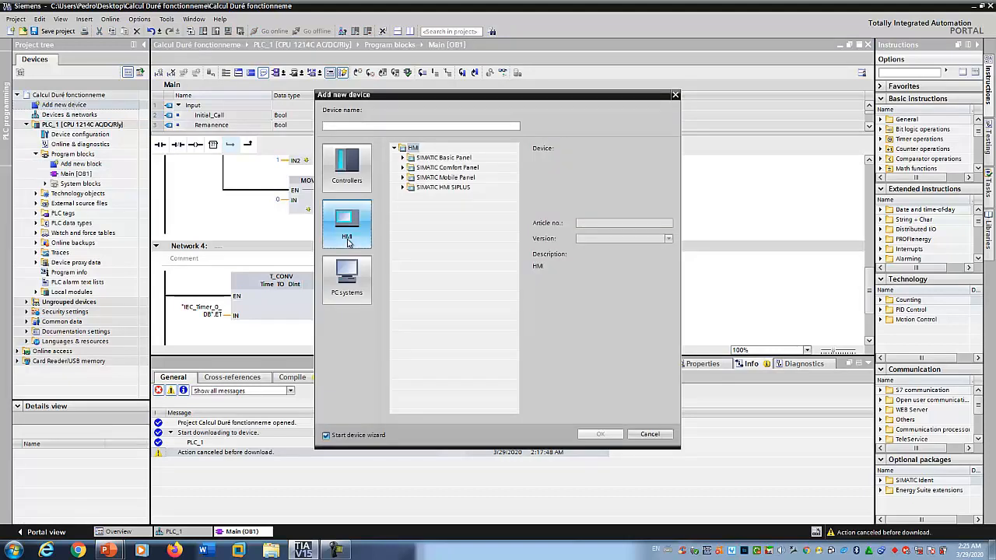
click(403, 158)
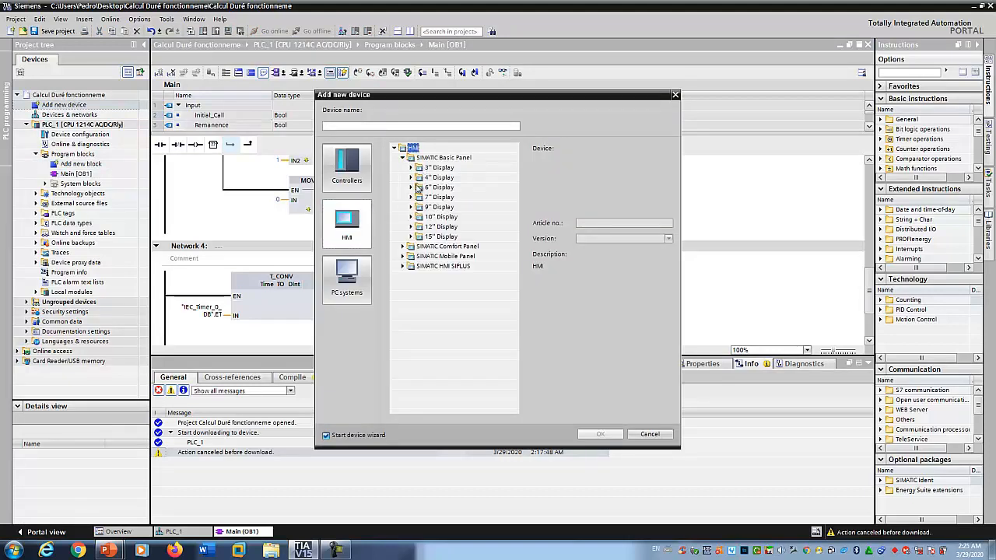
click(411, 188)
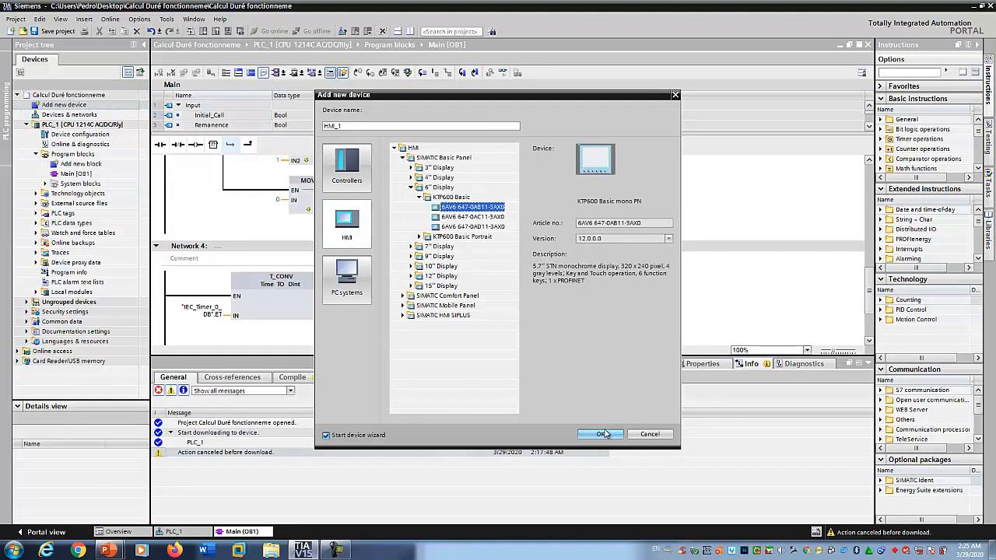
click(609, 434)
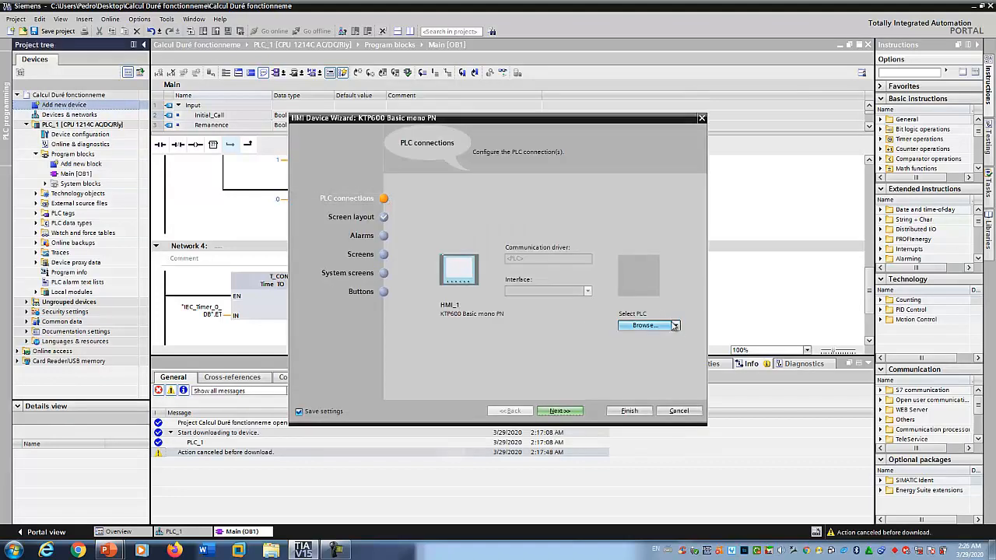
Connect the HMI to PLC_1 and complete the device wizard with the default settings
click(676, 326)
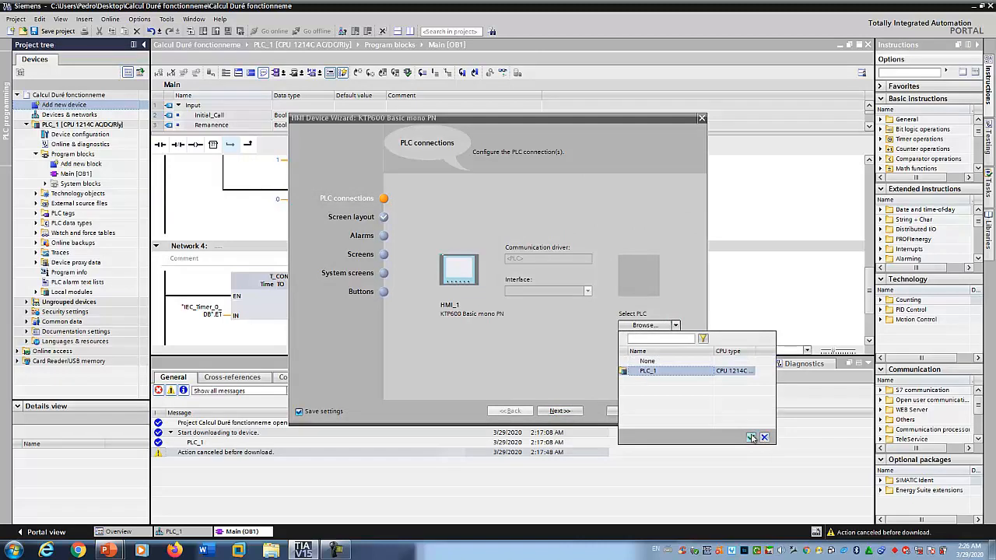
click(751, 438)
click(561, 411)
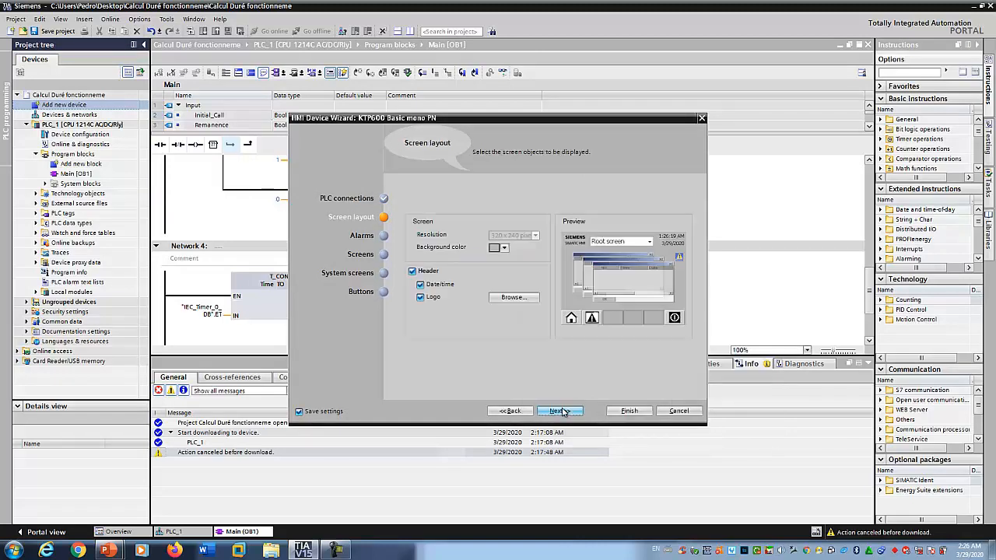
click(564, 412)
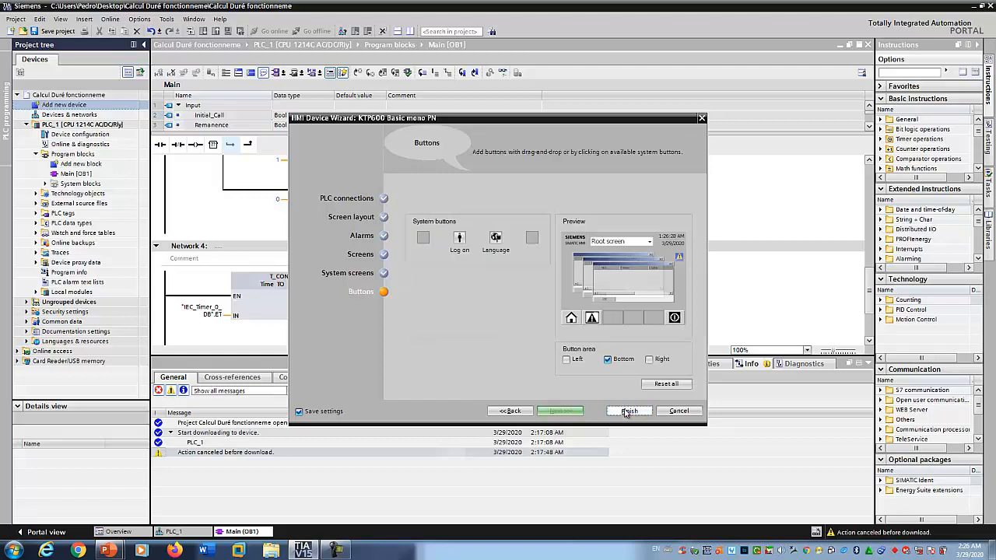
click(629, 410)
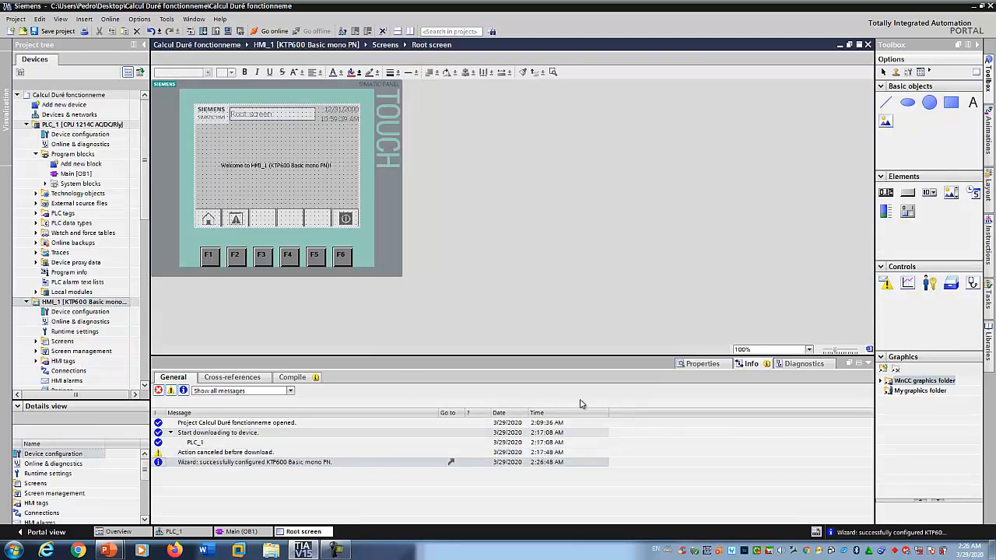
Move the root screen's welcome text higher and replace it with "DUrée de fonctionnement Moteur"
click(285, 164)
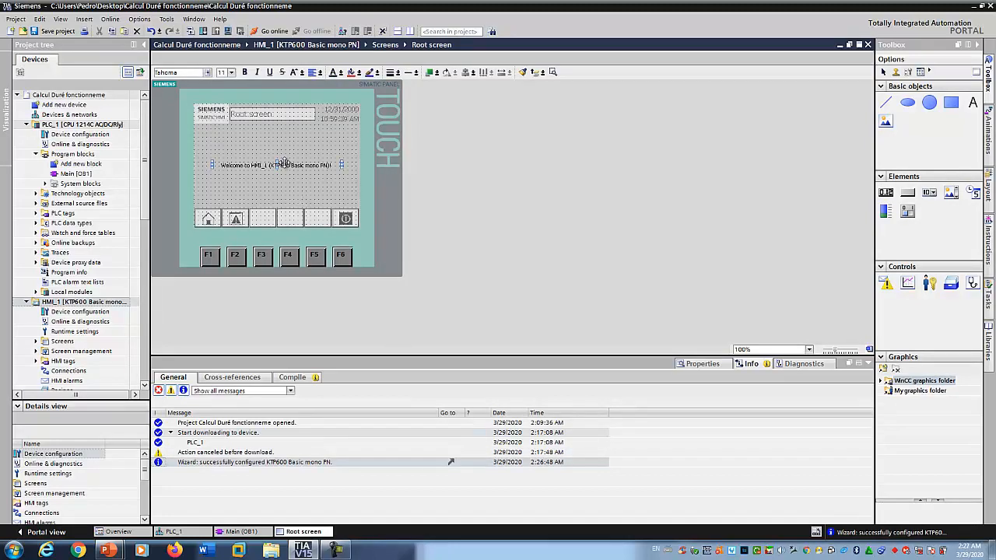
drag(284, 162, 288, 151)
double_click(288, 151)
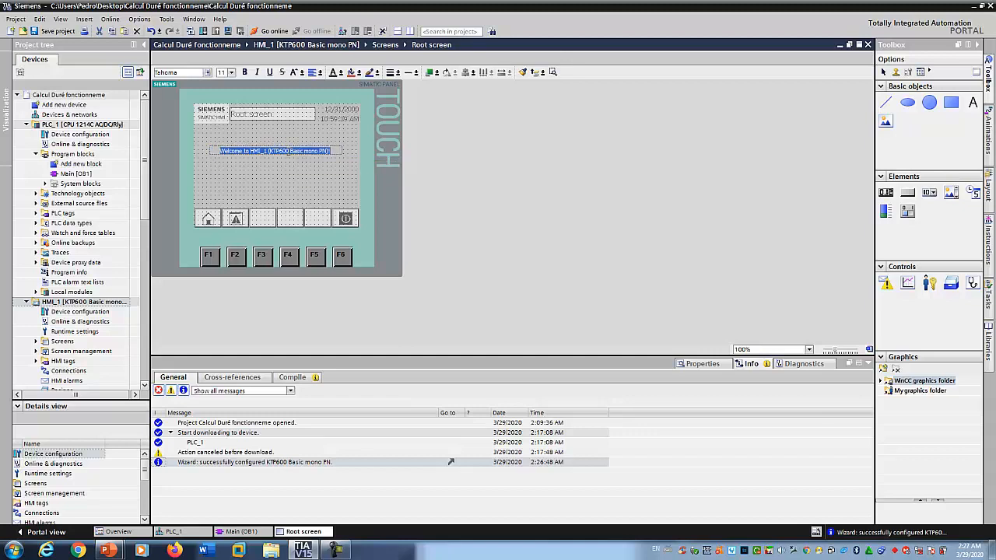
text(Durée de fonctionnement Moteur)
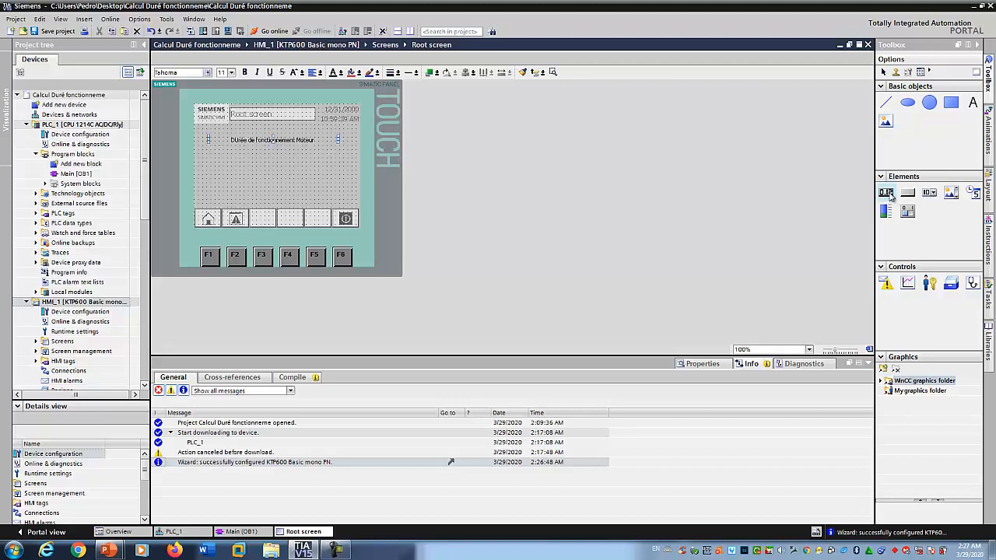
Place three I/O fields side by side in a row beneath the title text on the root screen
click(887, 193)
drag(300, 166, 334, 180)
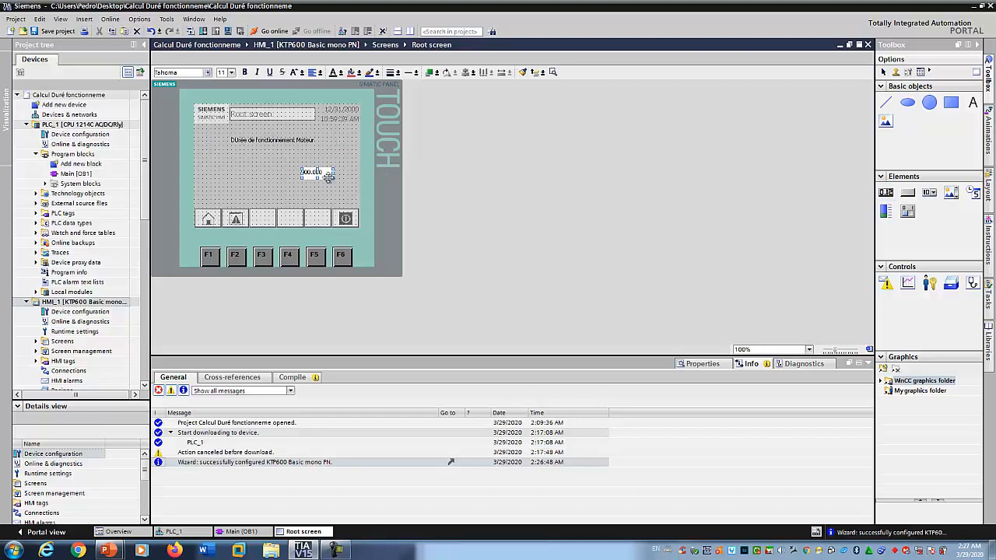
click(887, 193)
drag(241, 167, 277, 178)
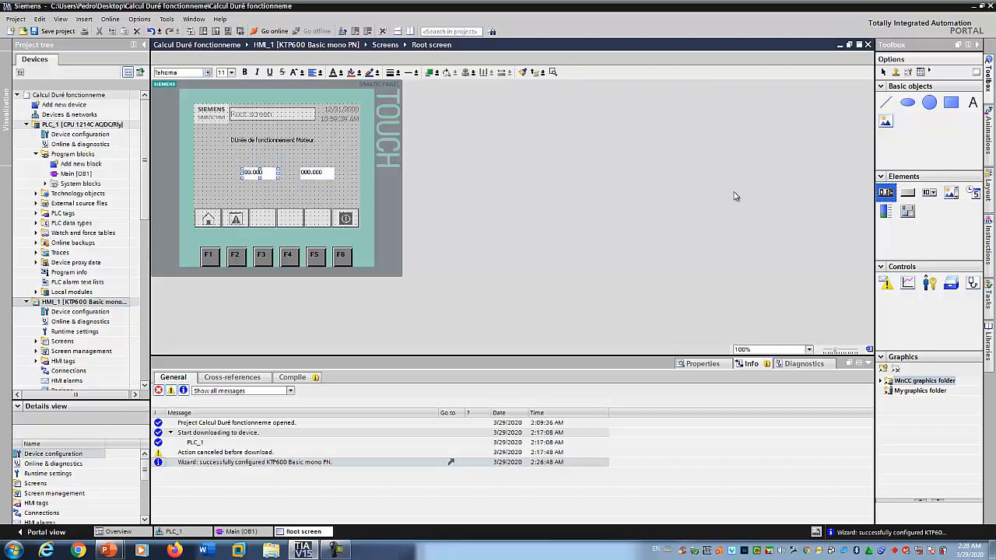
click(885, 194)
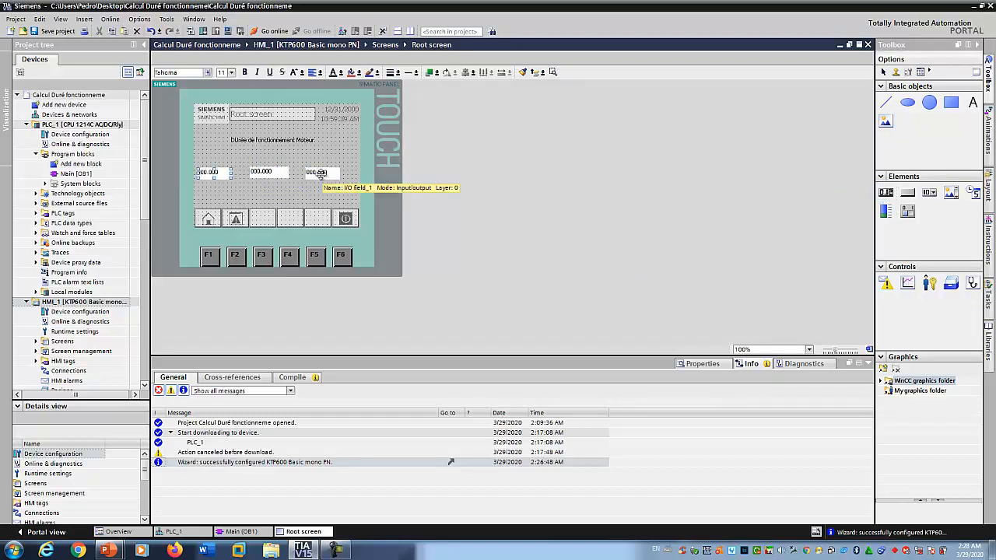
Add a process value tag connection to the third I/O field in the row
click(321, 174)
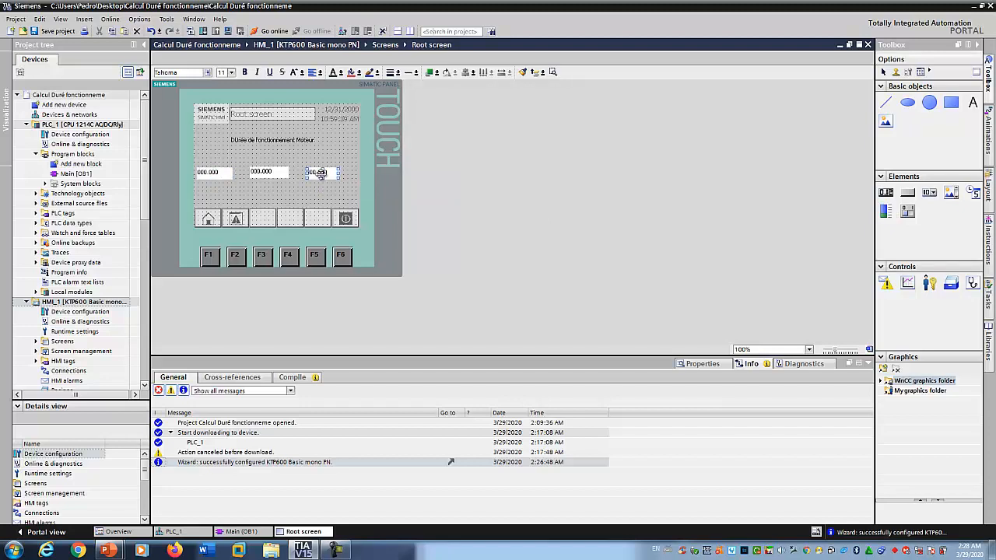
double_click(321, 175)
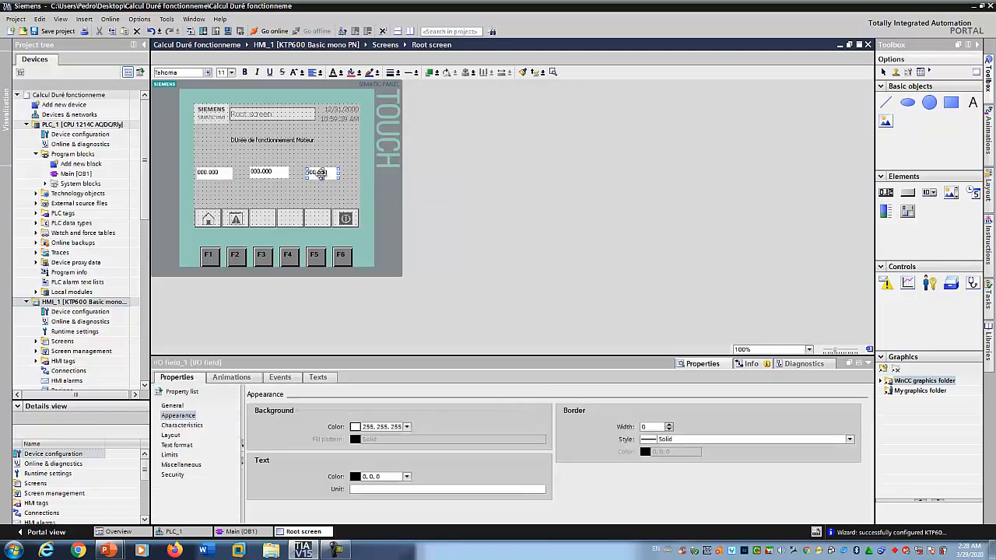
click(231, 376)
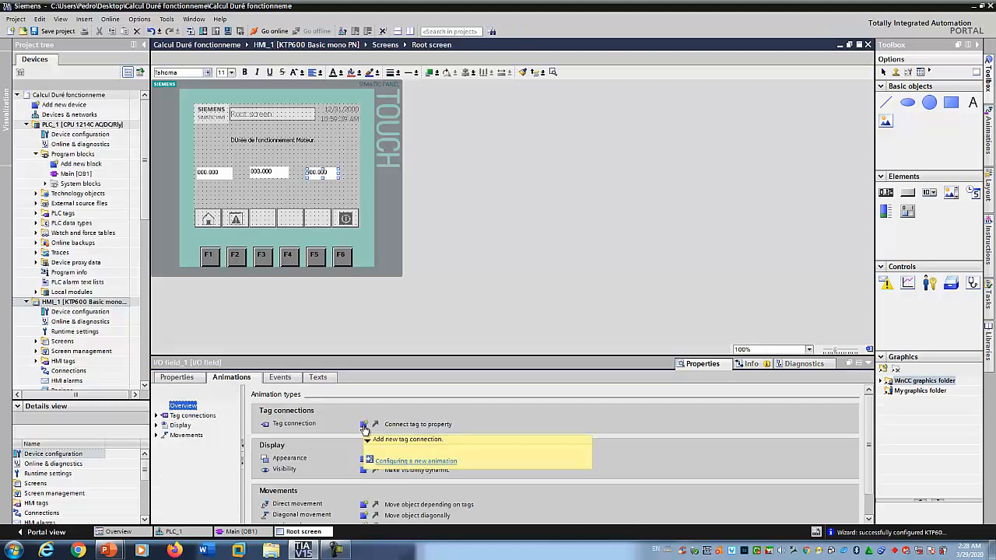
click(364, 428)
click(526, 368)
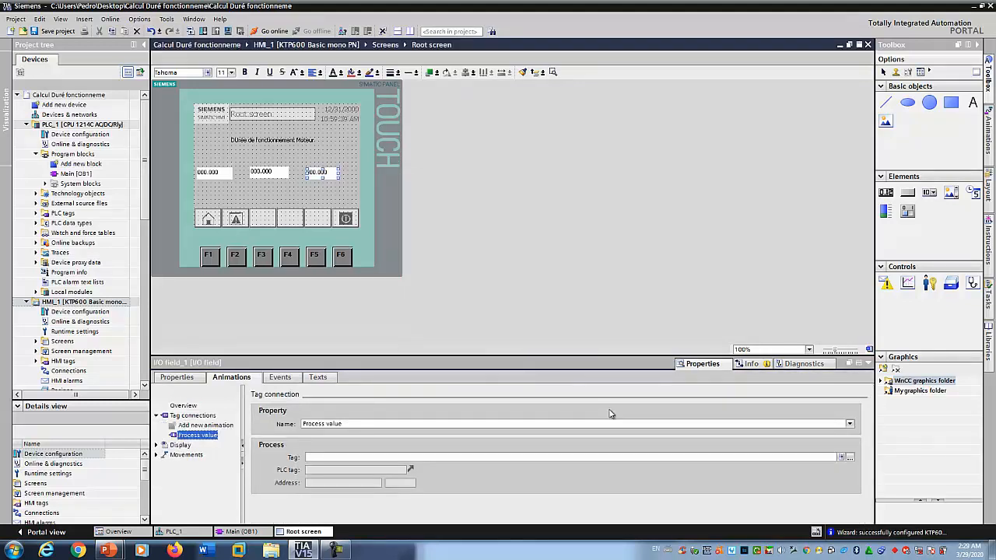
Assign Tag_7 from PLC_1's default tag table to the third I/O field's process value
click(850, 458)
click(343, 354)
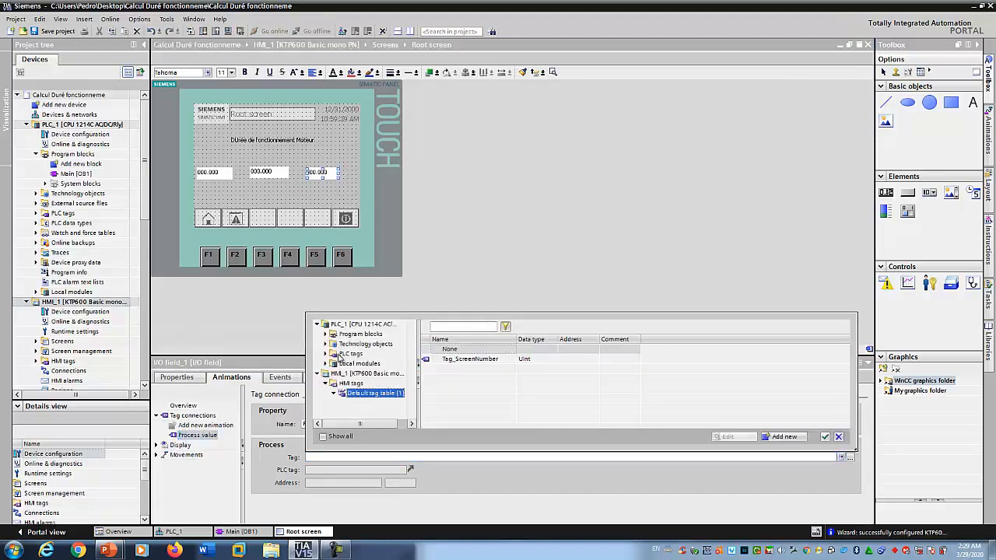
click(326, 354)
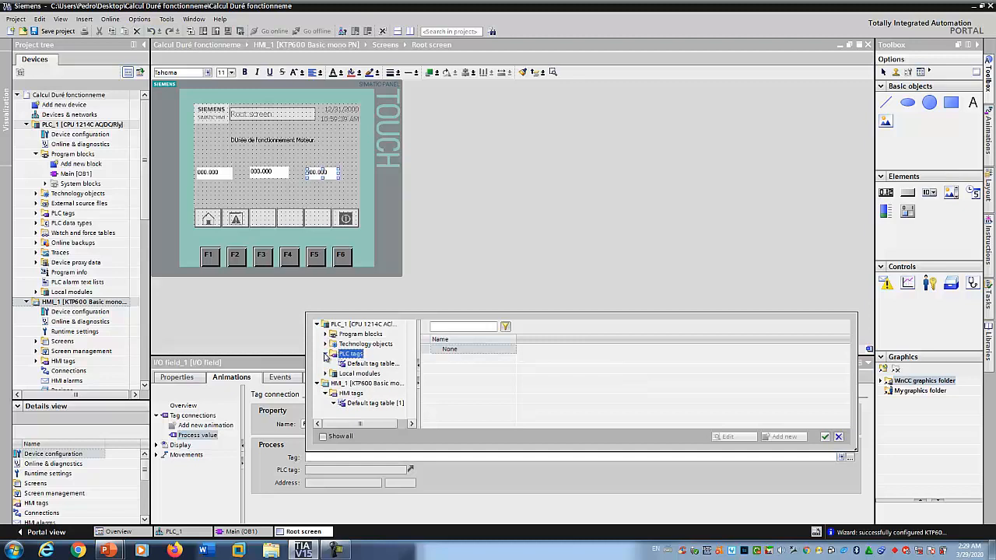
click(352, 364)
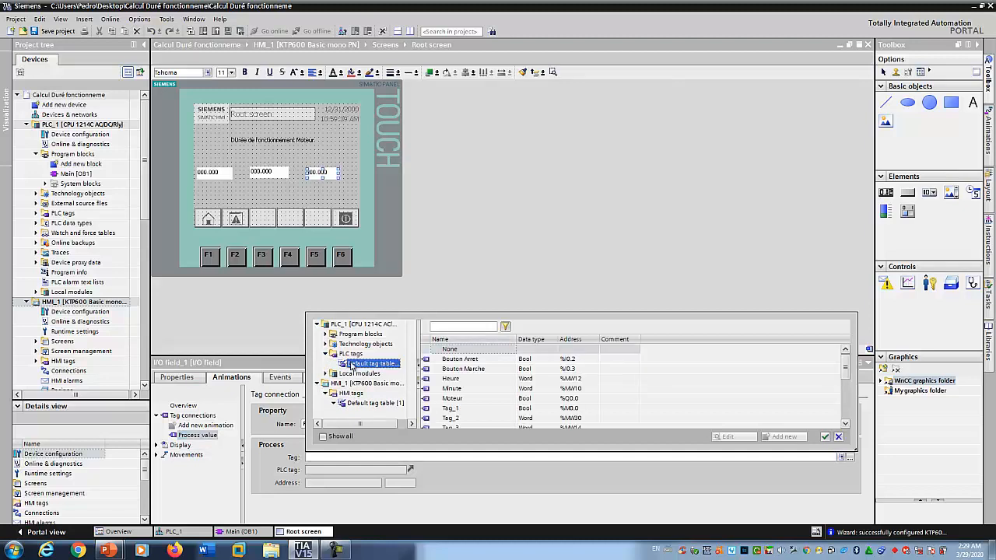
scroll(573, 392, down, 3)
click(573, 391)
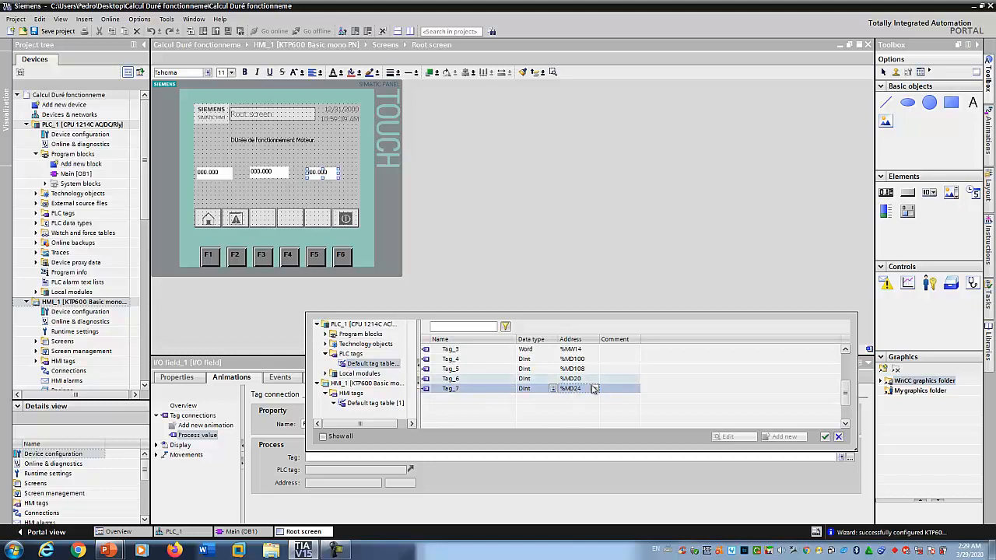
click(825, 436)
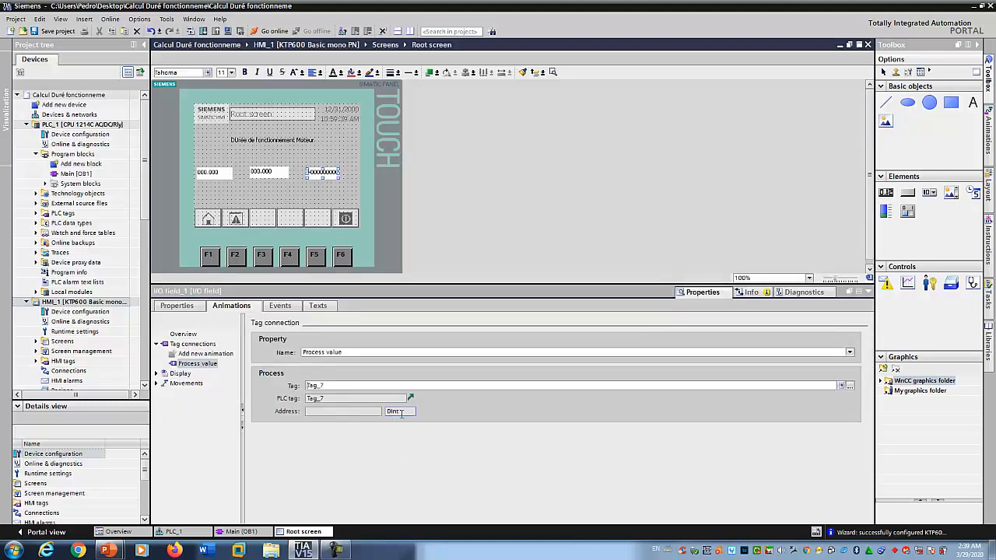
Connect the middle I/O field's process value to the PLC tag Minute
click(266, 172)
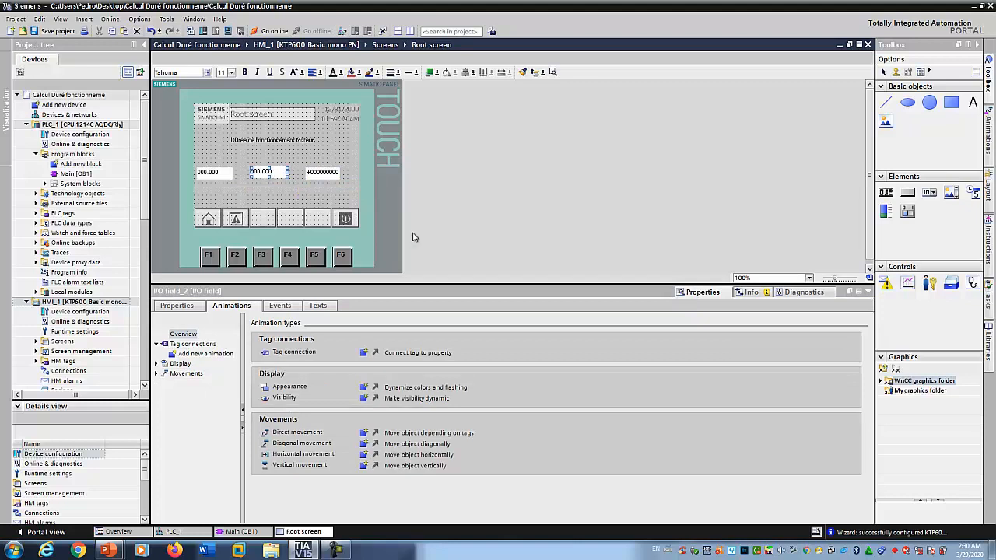
click(363, 353)
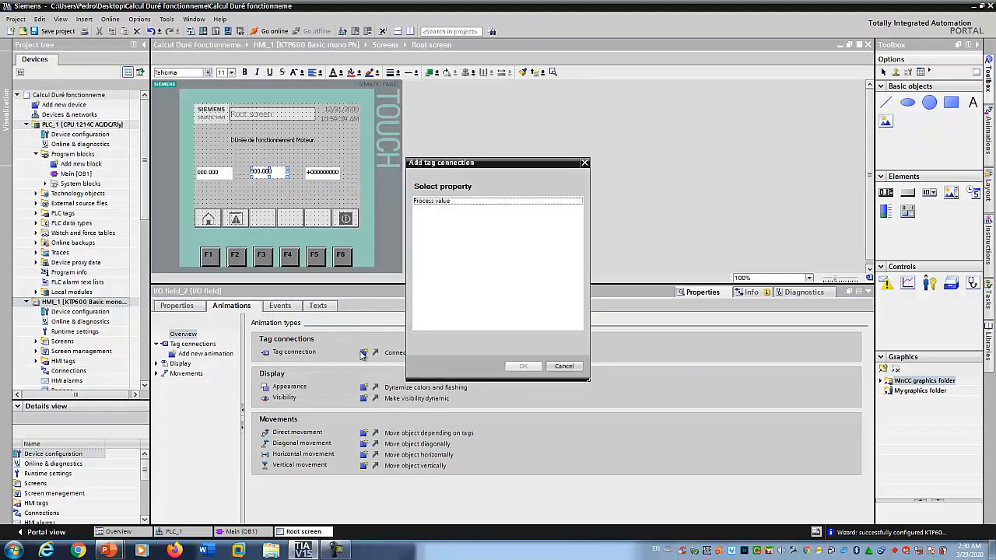
click(526, 369)
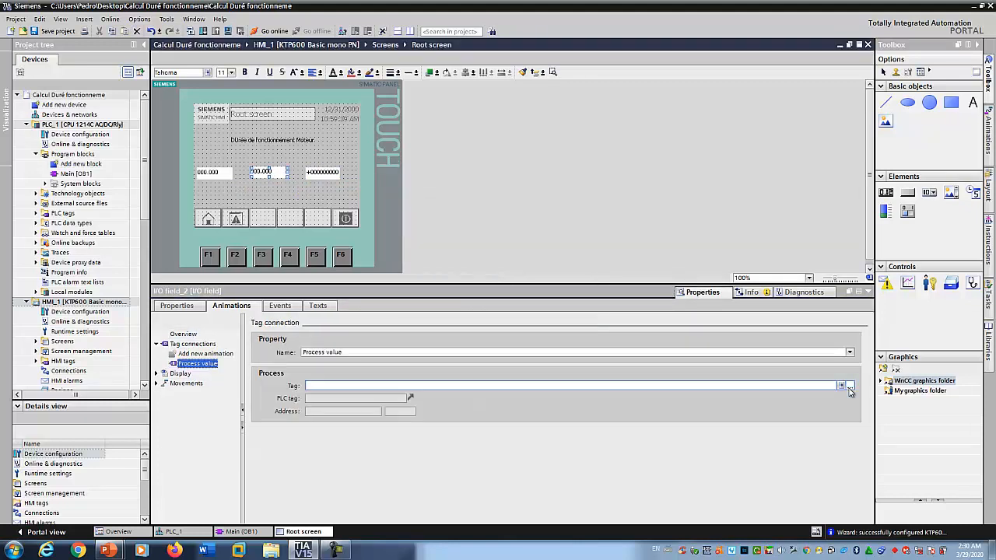
click(849, 387)
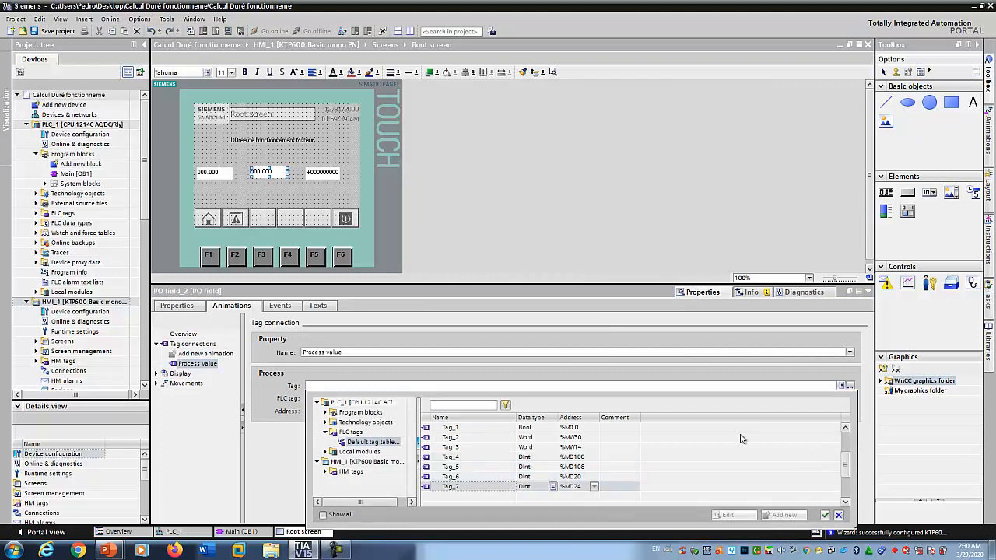
drag(846, 465, 846, 457)
scroll(846, 456, up, 2)
click(478, 457)
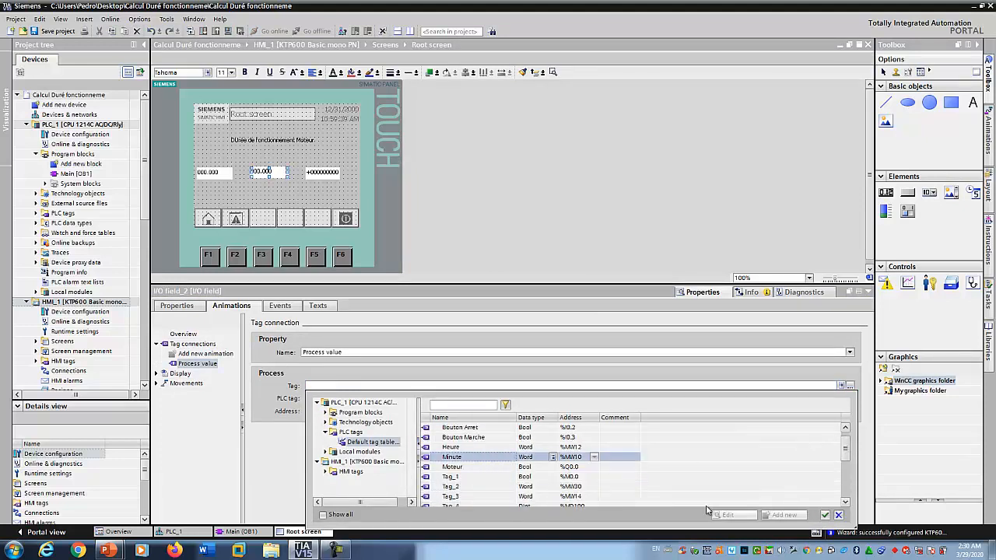
click(825, 516)
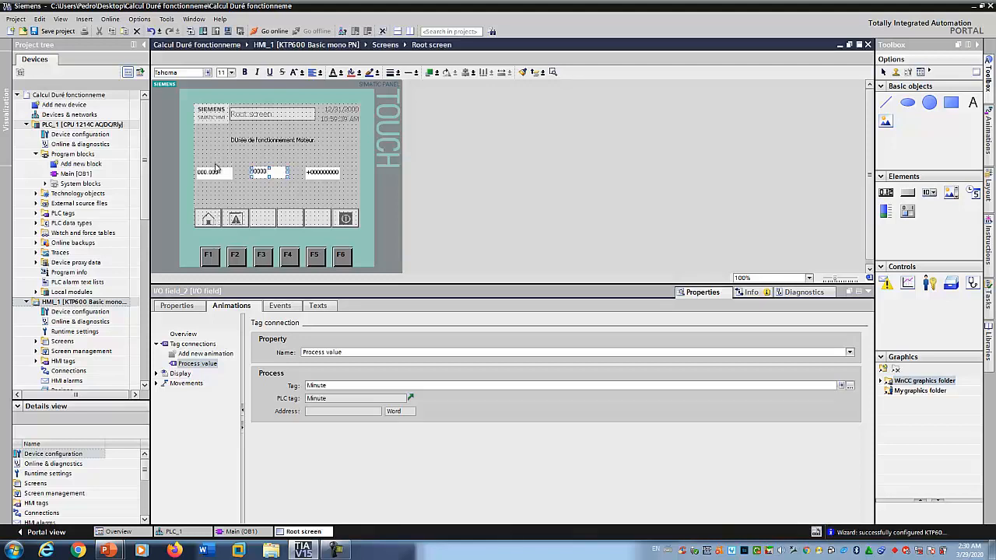
Connect the first I/O field's process value to the PLC tag Heure
click(209, 173)
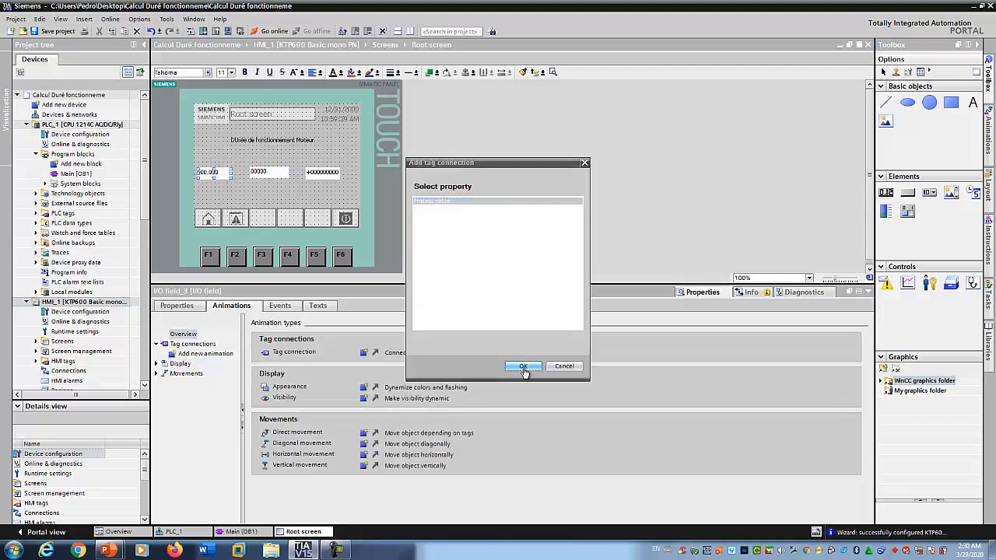
click(523, 368)
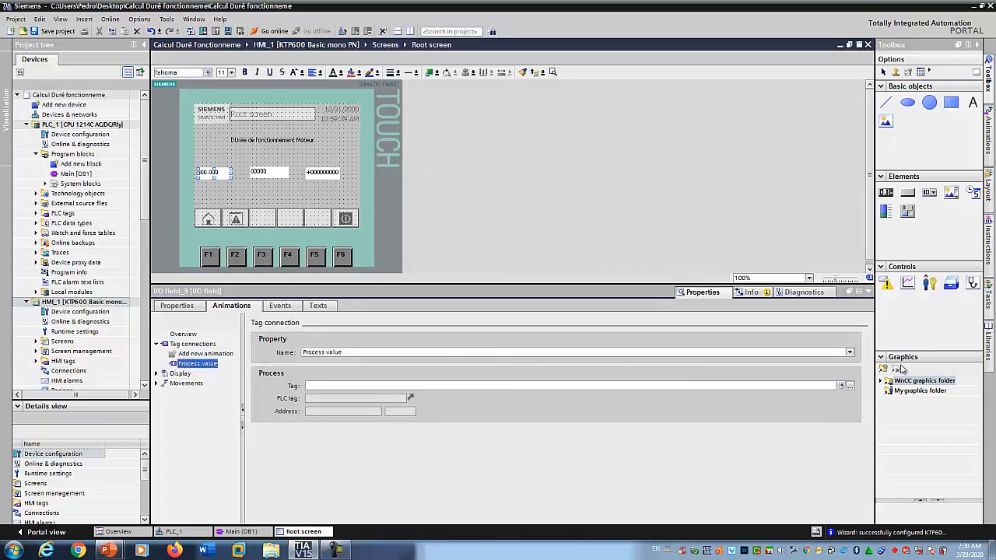
click(850, 386)
click(490, 458)
click(825, 516)
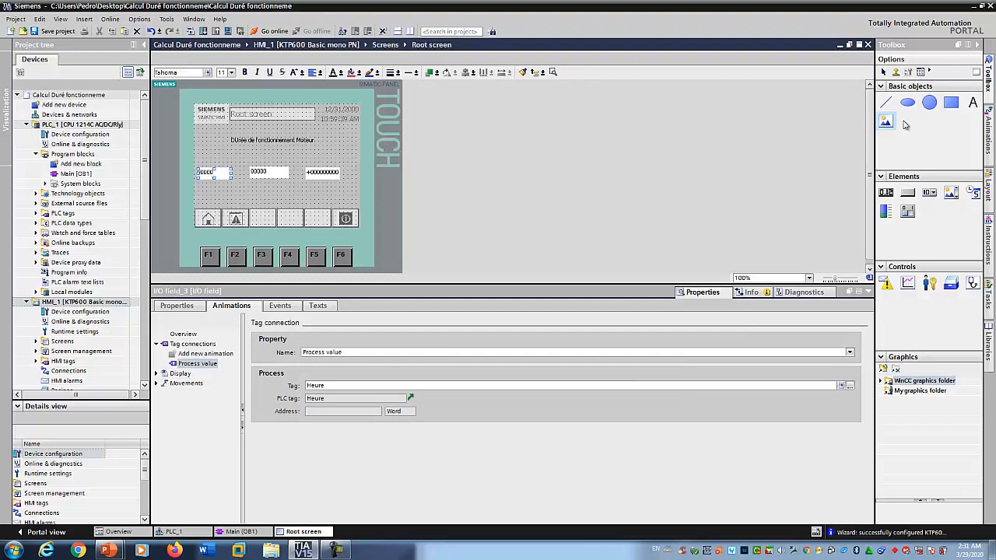
Place a text field reading "S" directly after the third I/O field
click(972, 104)
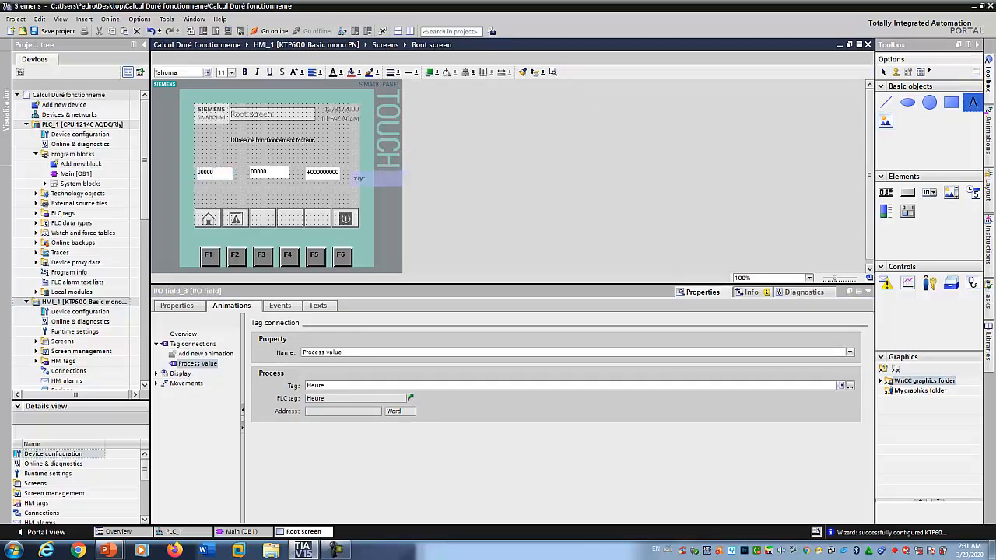
click(347, 173)
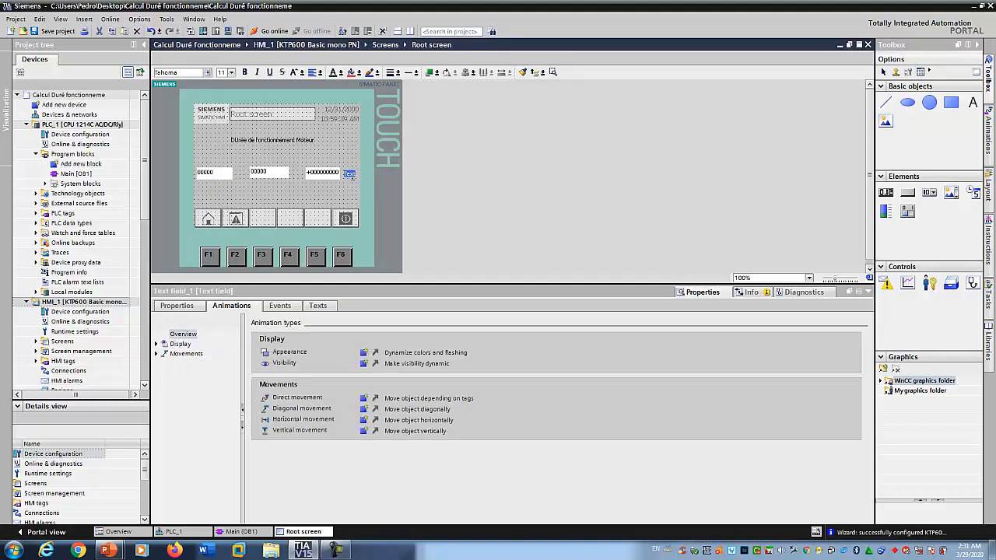
text(s)
key(Return)
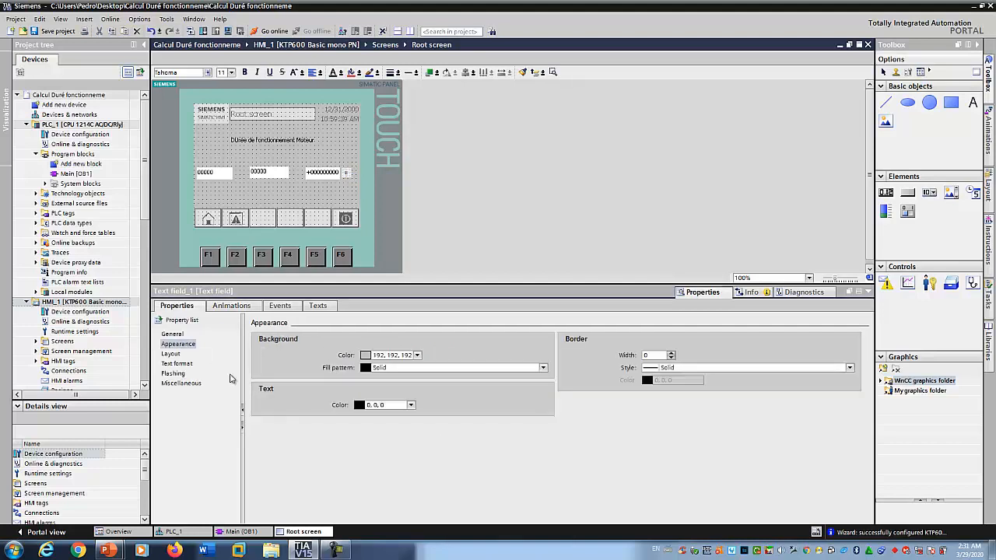
Set the font size of the "S" label to 21 px
click(178, 364)
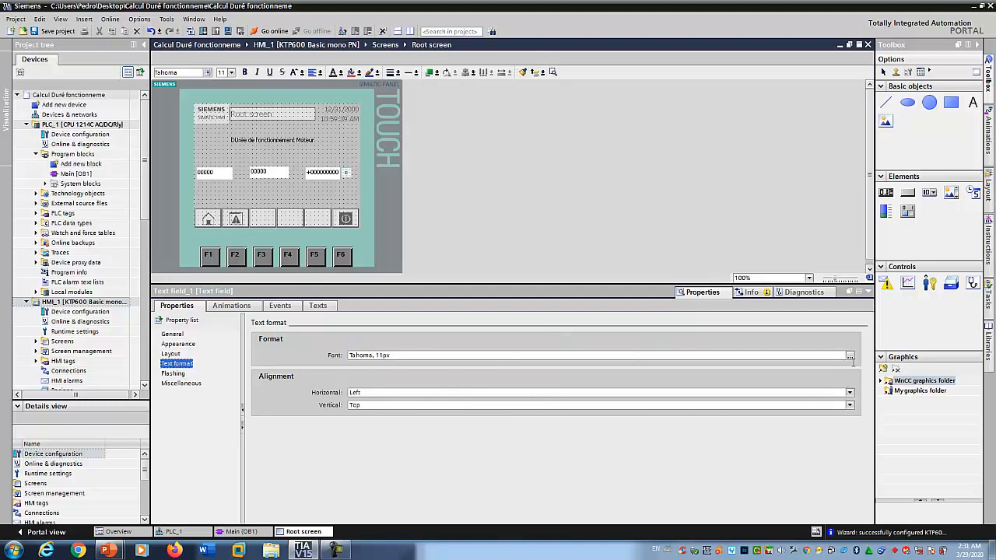
click(849, 355)
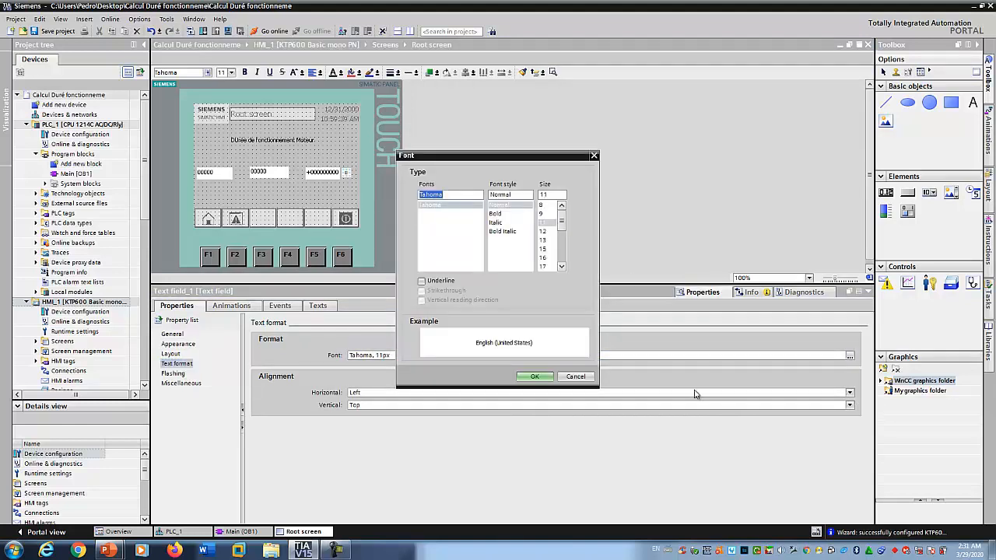
scroll(547, 251, down, 1)
click(548, 267)
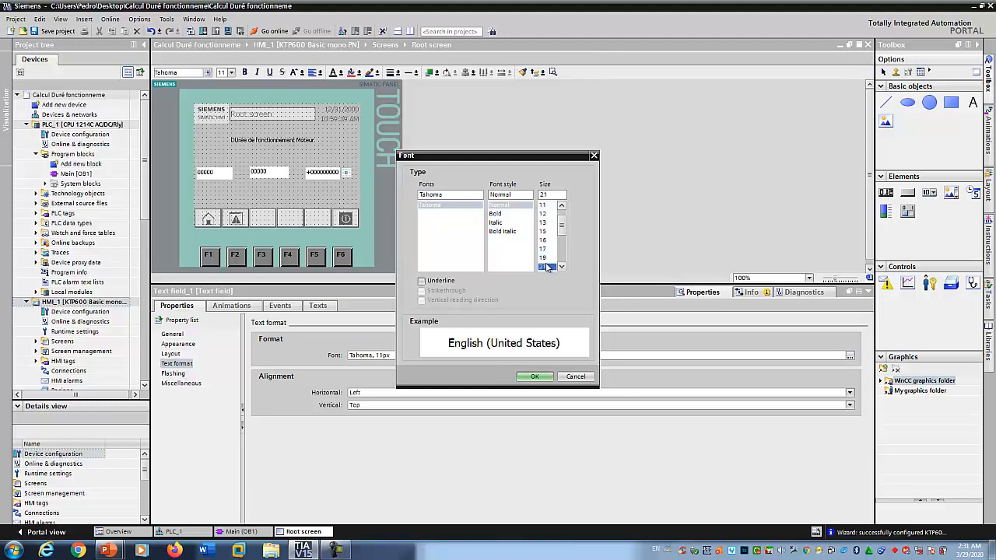
click(535, 377)
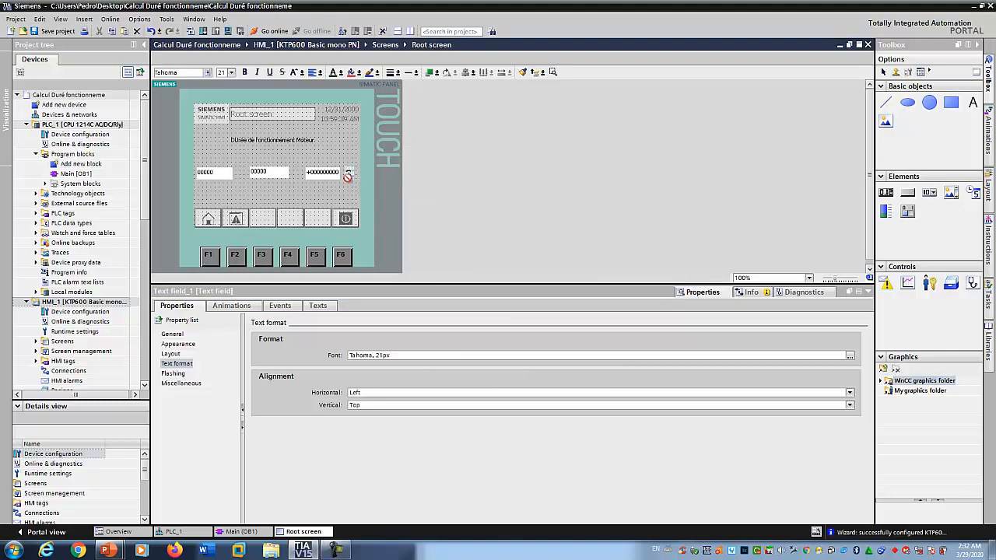
Copy the "S" label to just after the middle I/O field and change the copy's text to "M"
drag(347, 177, 298, 173)
click(318, 306)
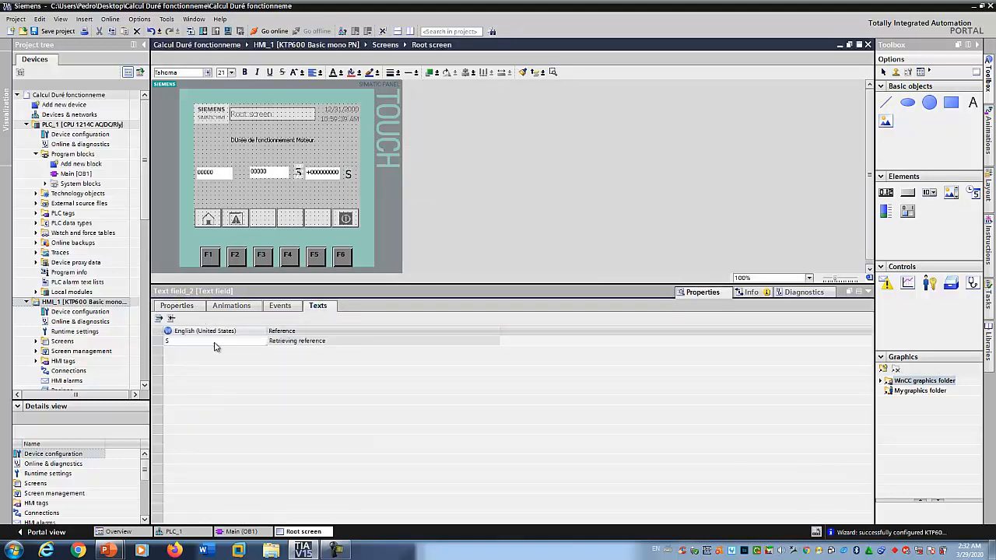
click(196, 341)
text(M)
key(Return)
Copy the "S" label to just after the first I/O field and change the copy's text to "H"
click(347, 173)
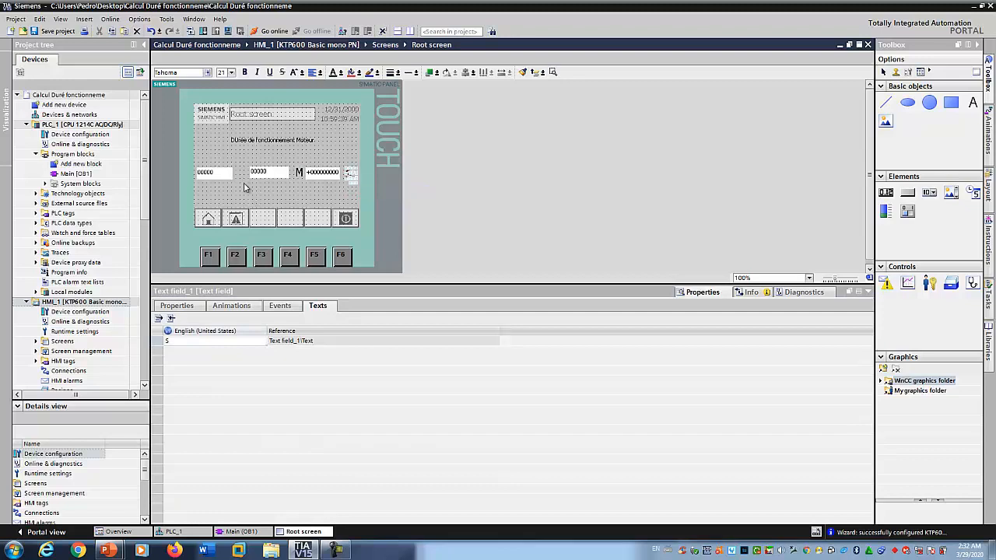
click(352, 174)
drag(354, 180, 241, 175)
double_click(241, 342)
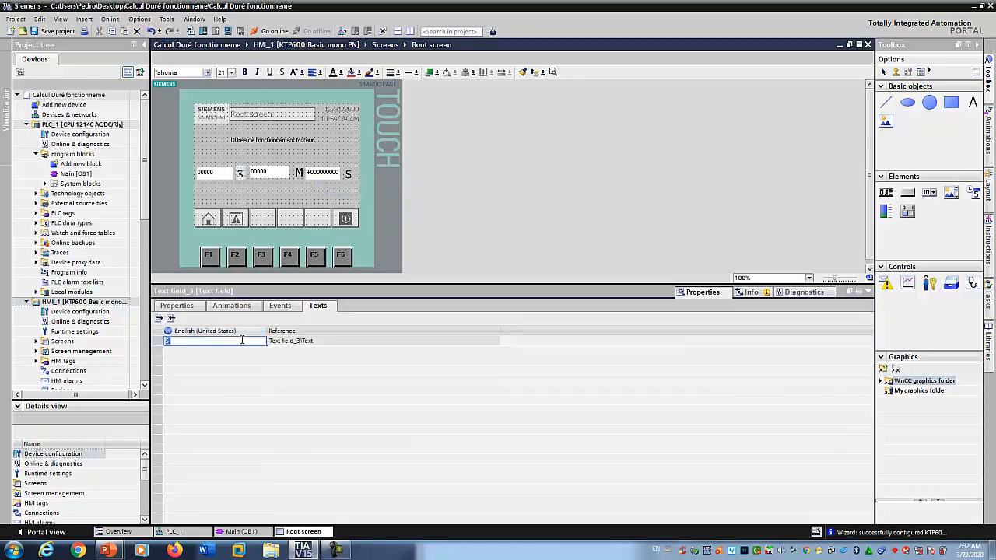
text(H)
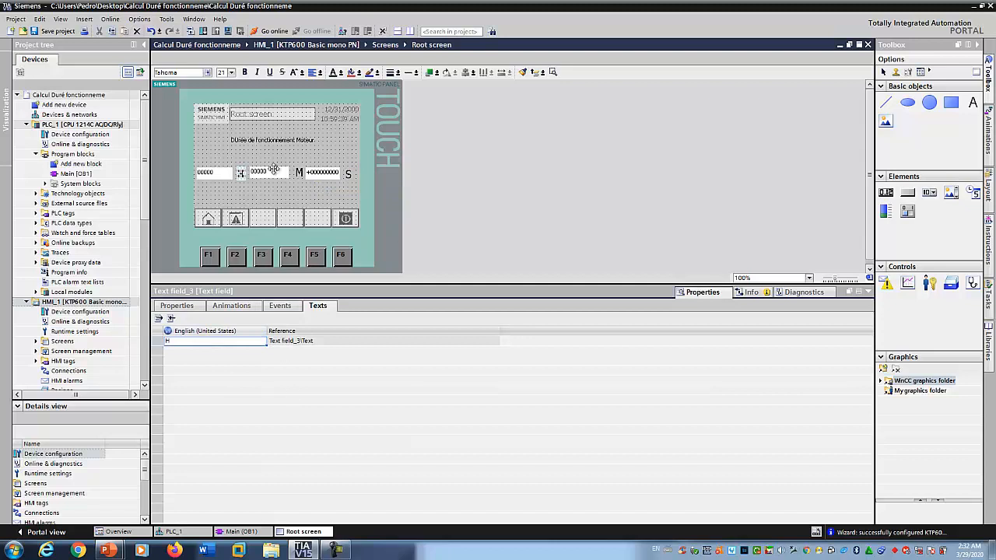
Show the Main [OB1] block and start the simulation of PLC_1
click(73, 125)
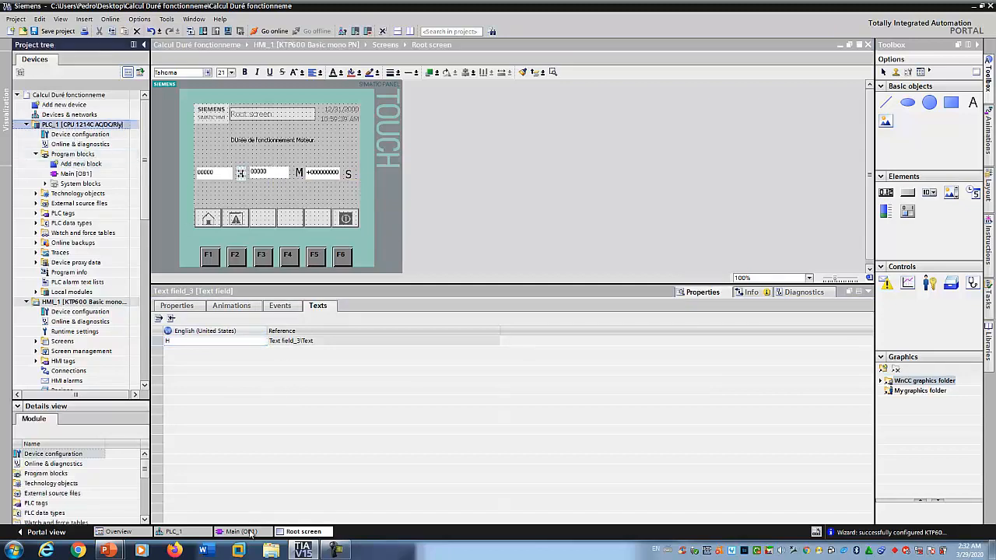
click(241, 532)
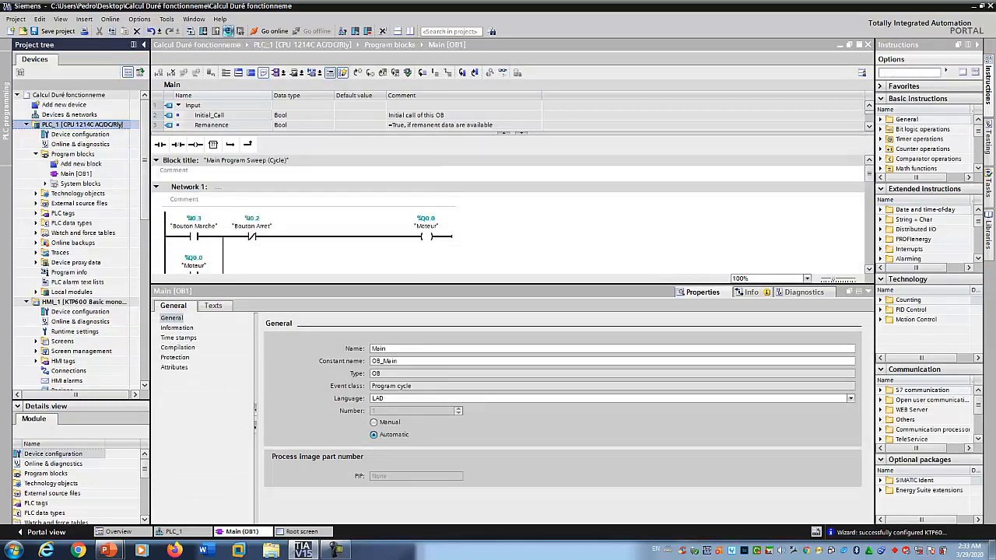
click(228, 31)
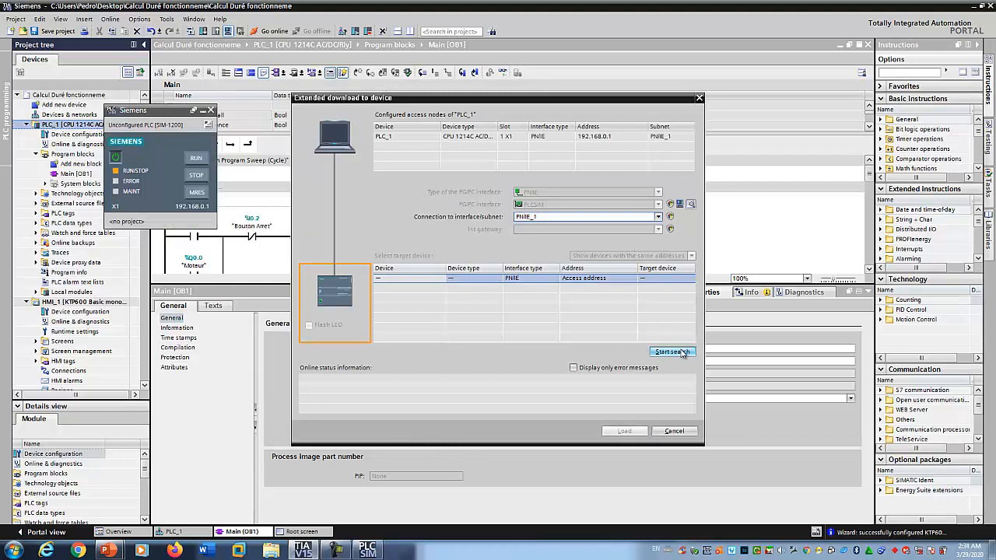
Search for the simulated PLC, load the PLC_1 hardware and program into it, and finish with the module started
click(682, 353)
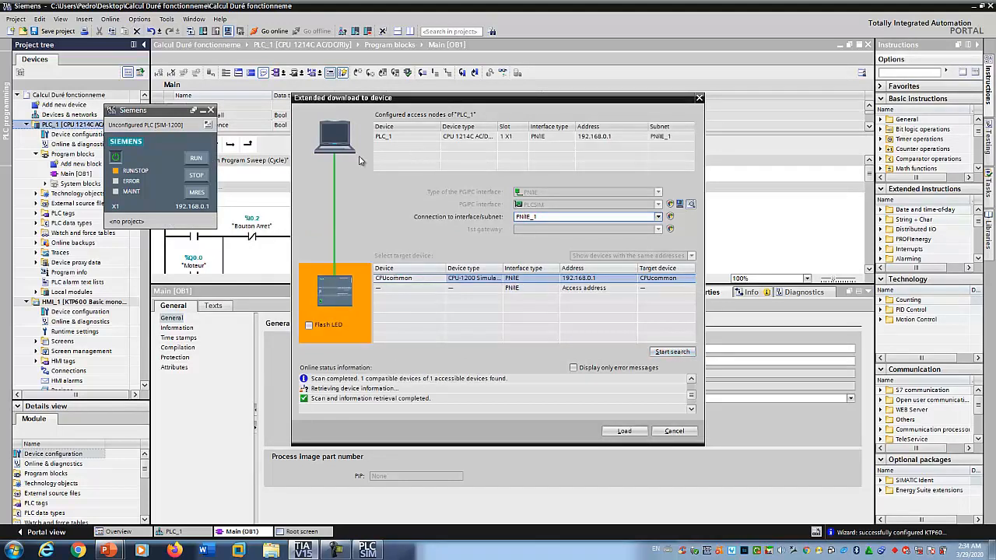
click(624, 430)
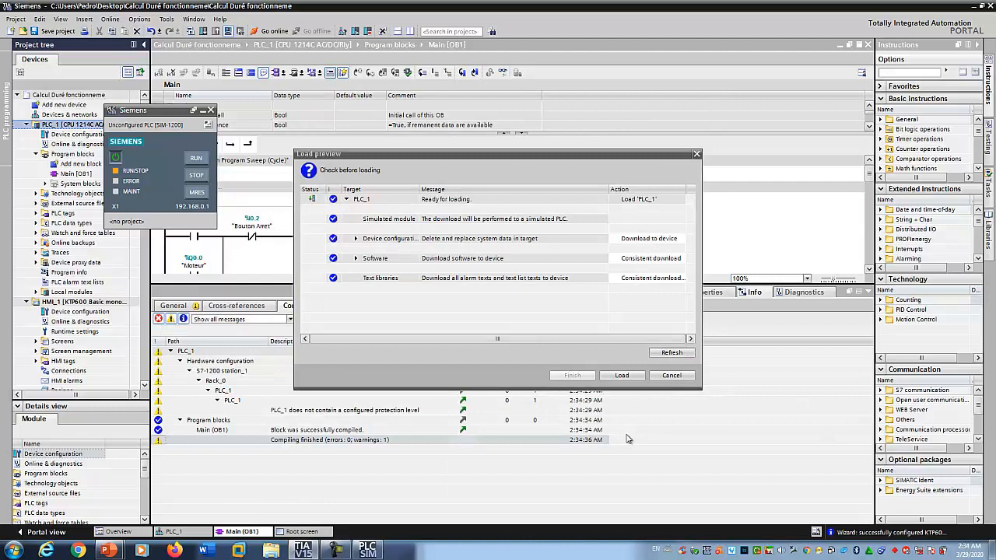
click(622, 377)
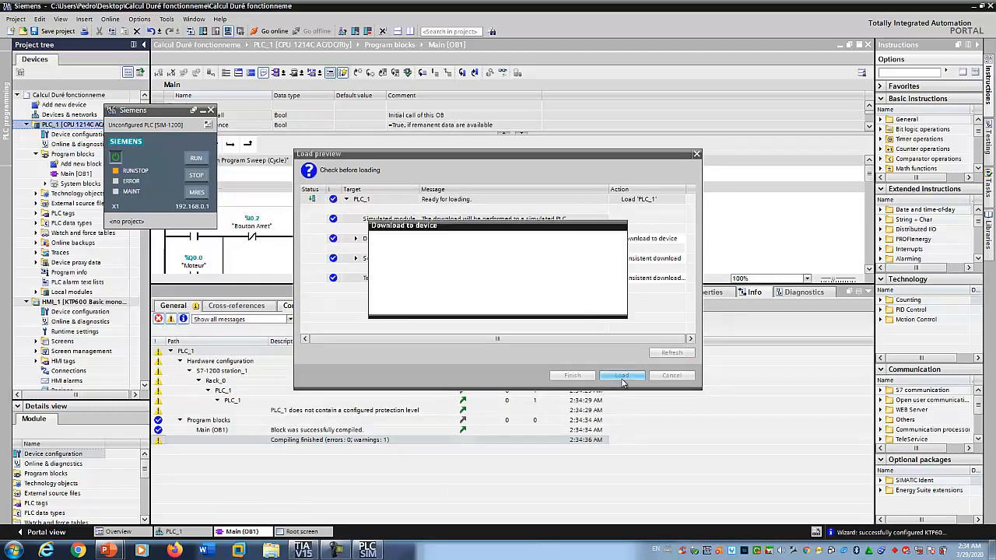
click(661, 219)
click(652, 235)
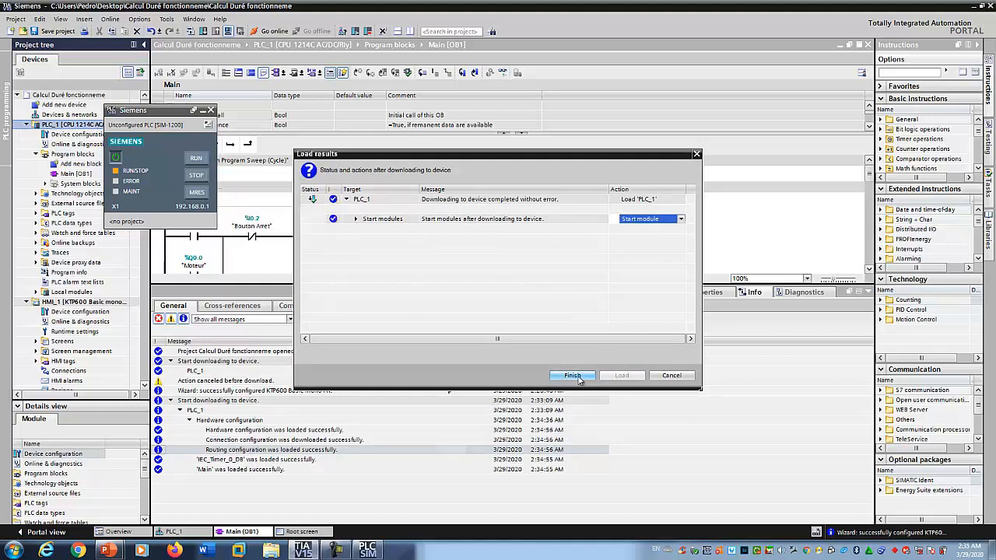
click(573, 376)
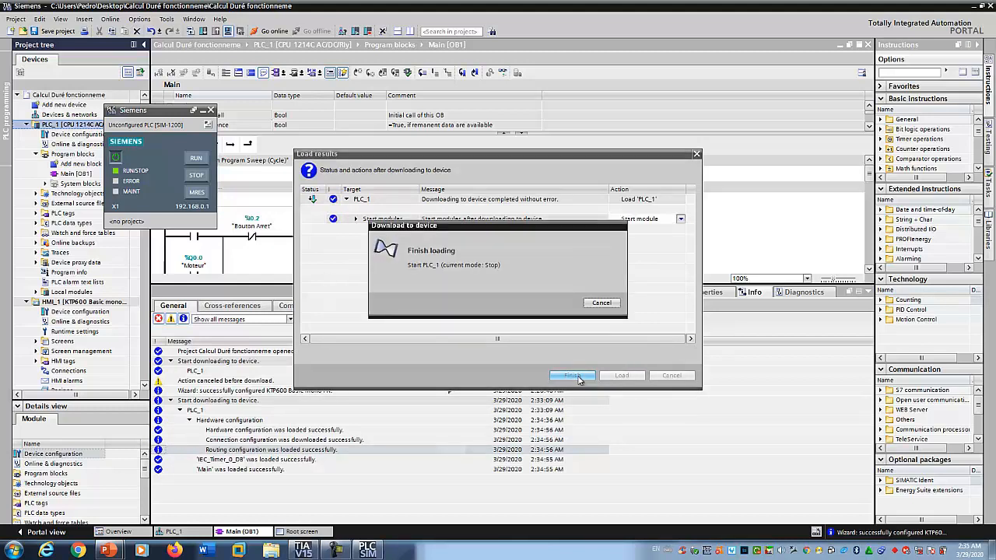
Switch to the S7-PLCSIM project view and create a new simulation project named DUR2E
click(207, 125)
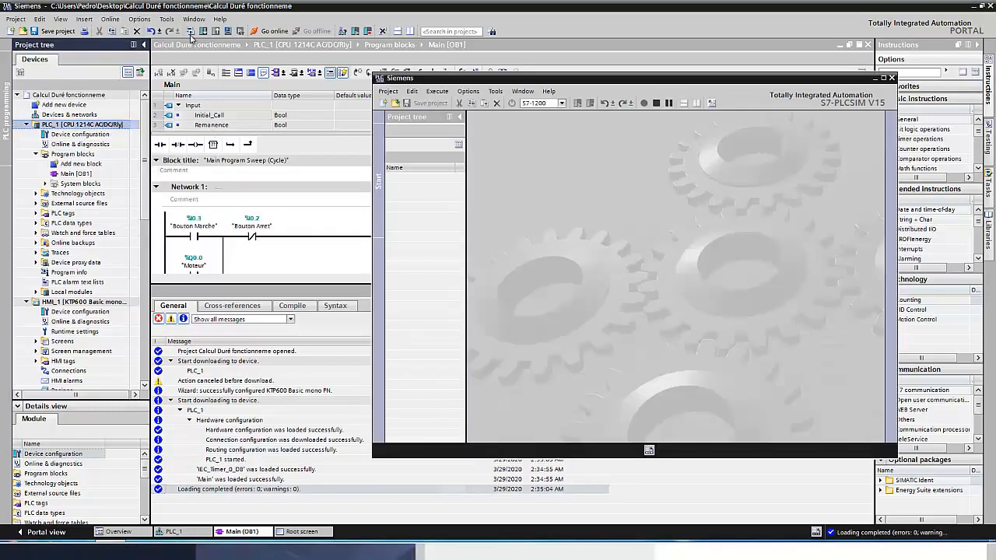
click(384, 104)
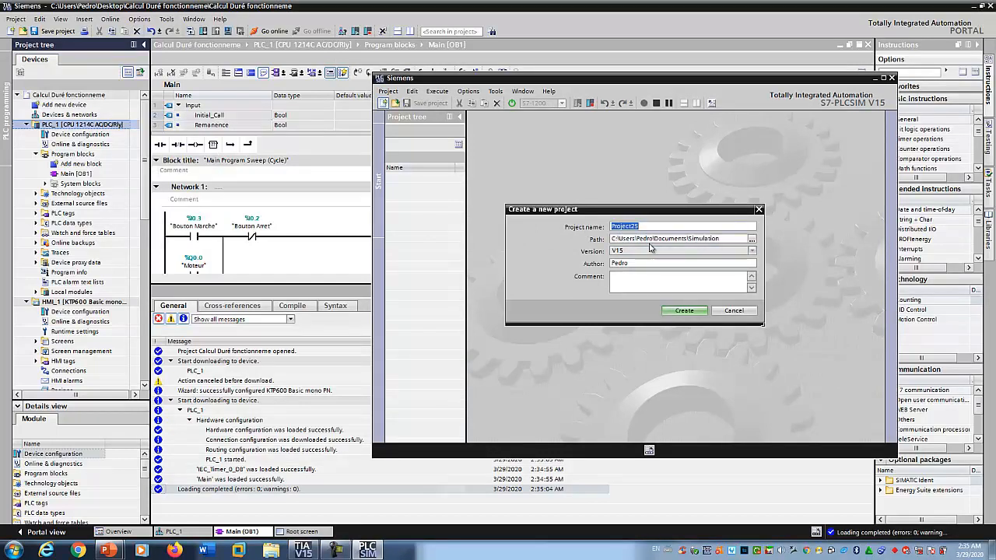
text(DUR2E)
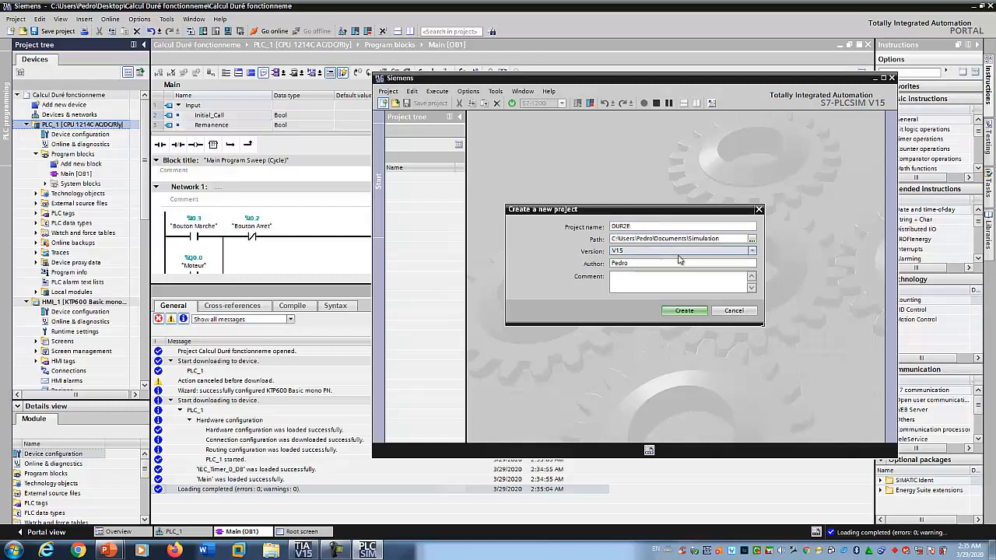
click(679, 311)
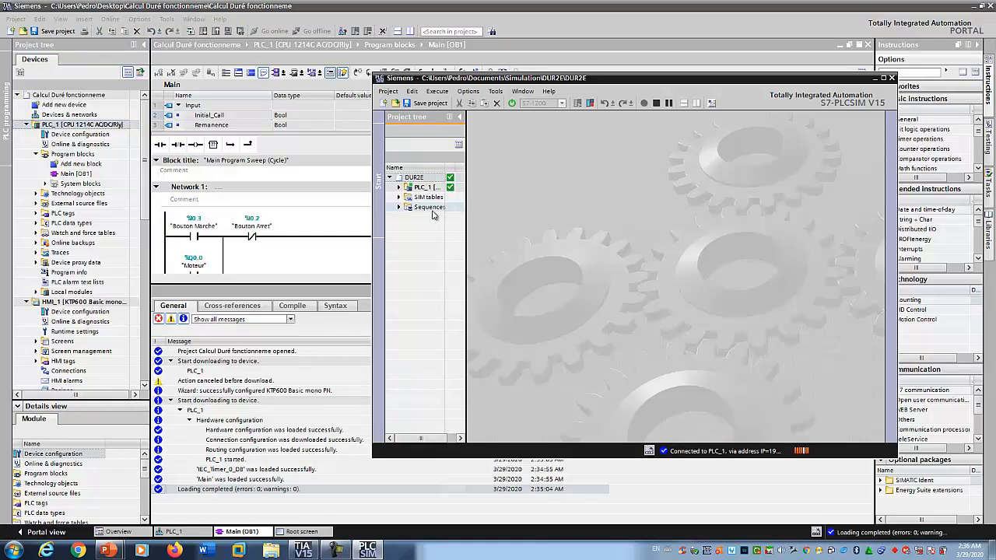
Open SIM table_1 of the simulation project and add the "Bouton Marche" tag in the first row
click(399, 199)
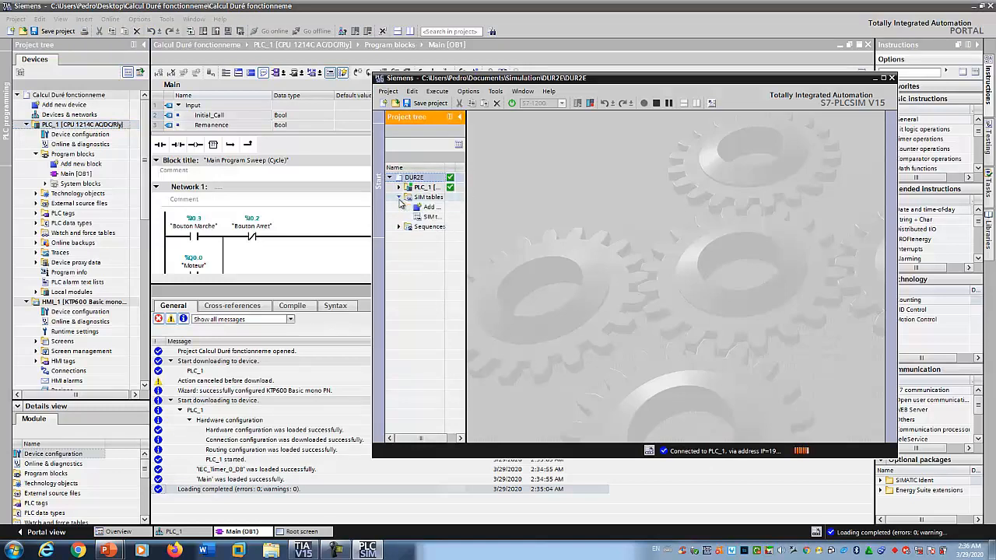
click(429, 218)
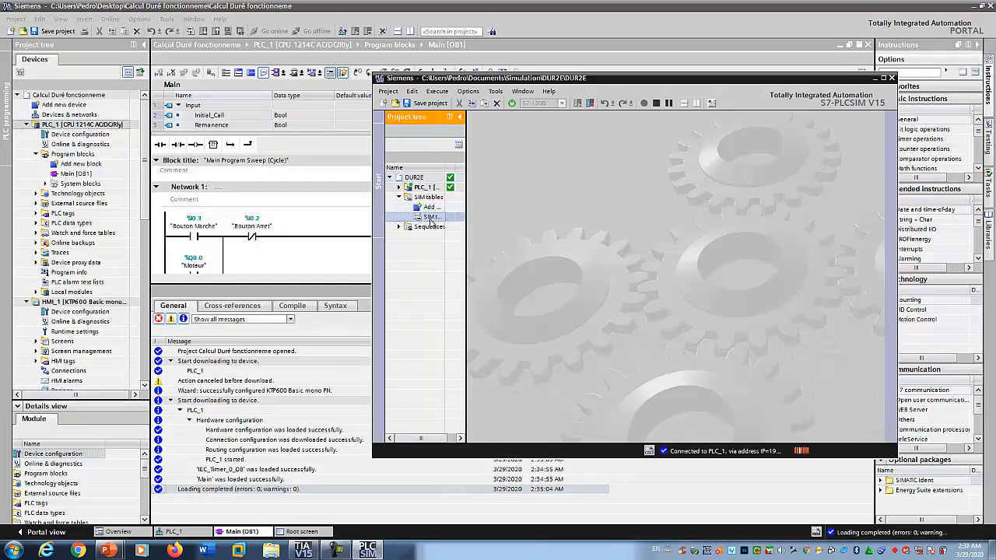
double_click(430, 218)
click(518, 167)
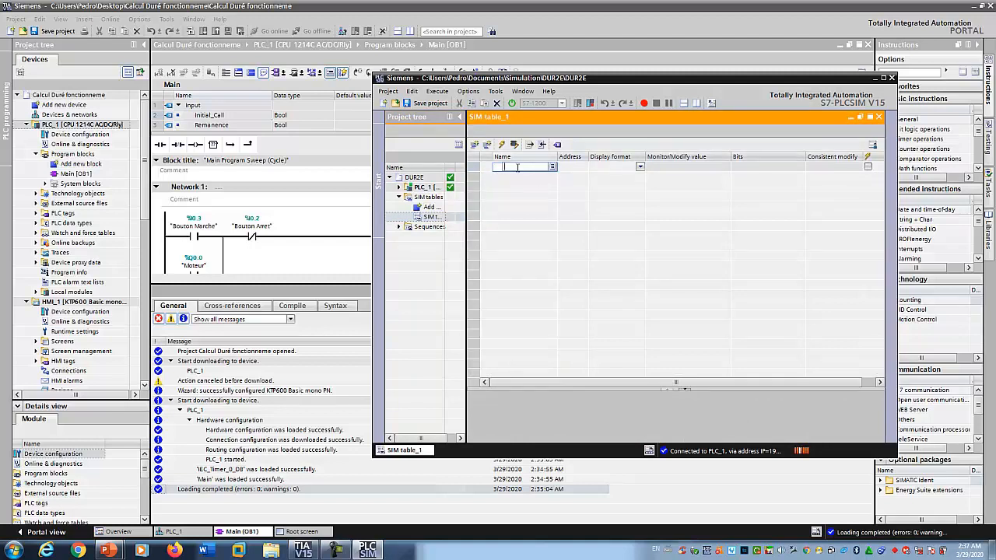
text(BOU)
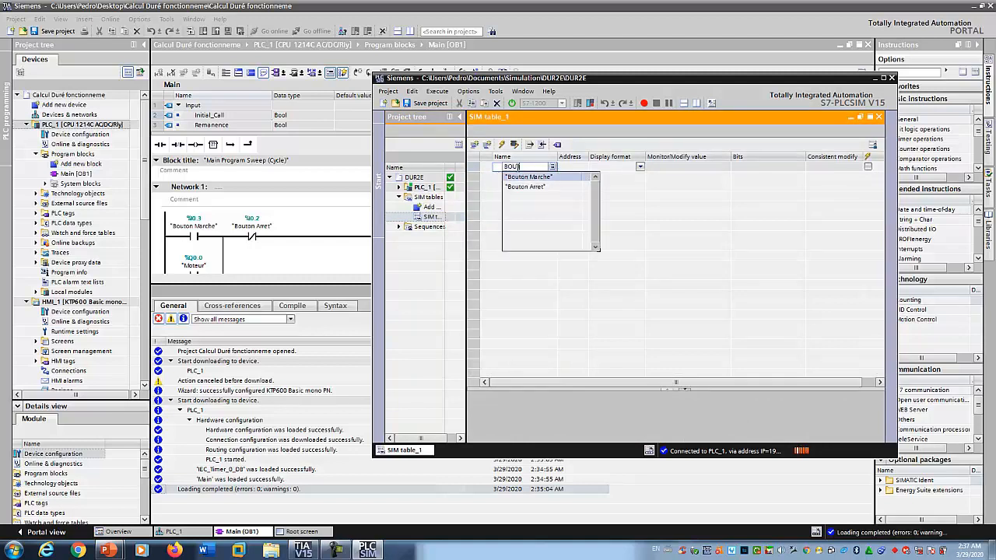
click(525, 177)
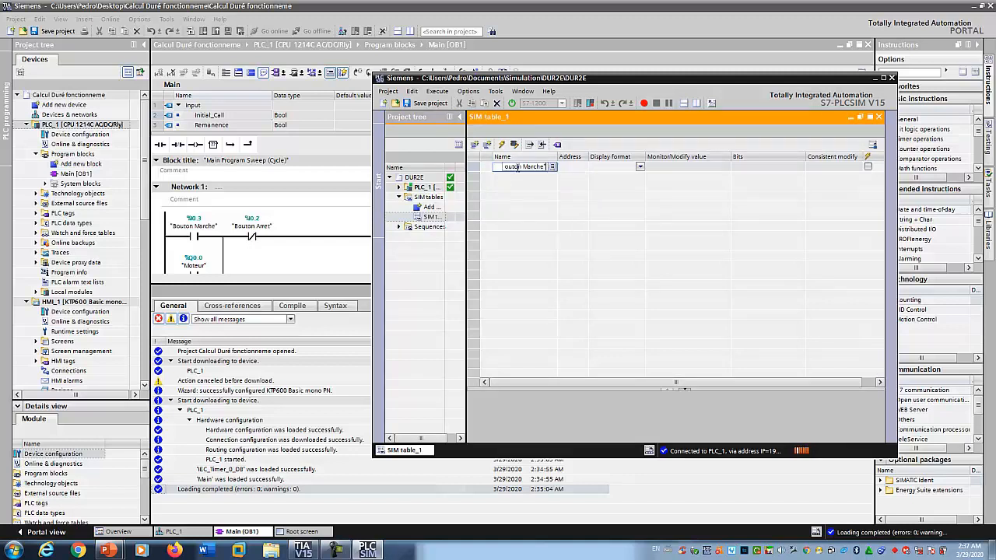
key(Return)
Add a second "Bouton Marche" row and the "Moteur" tag to SIM table_1
text(BOU)
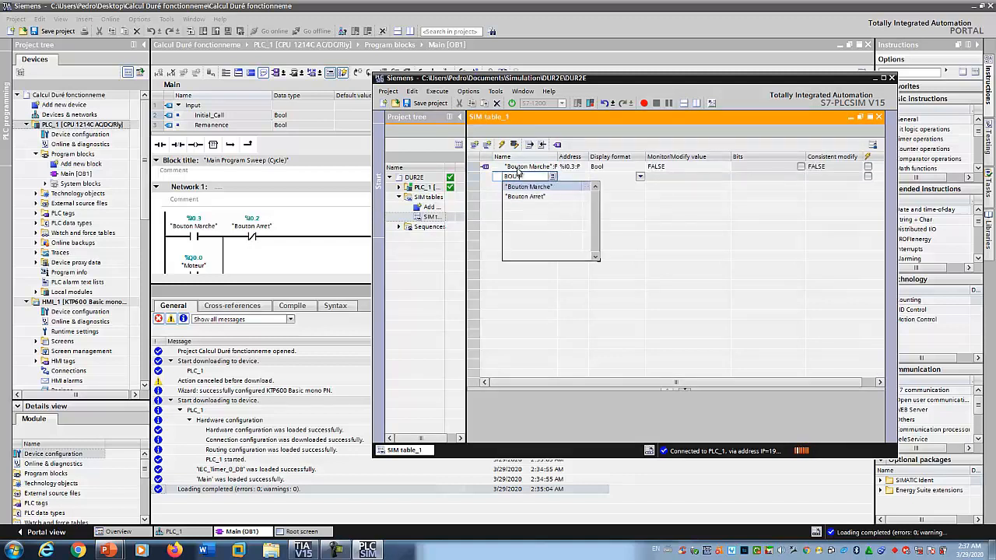
text(TON)
key(Return)
key(Return)
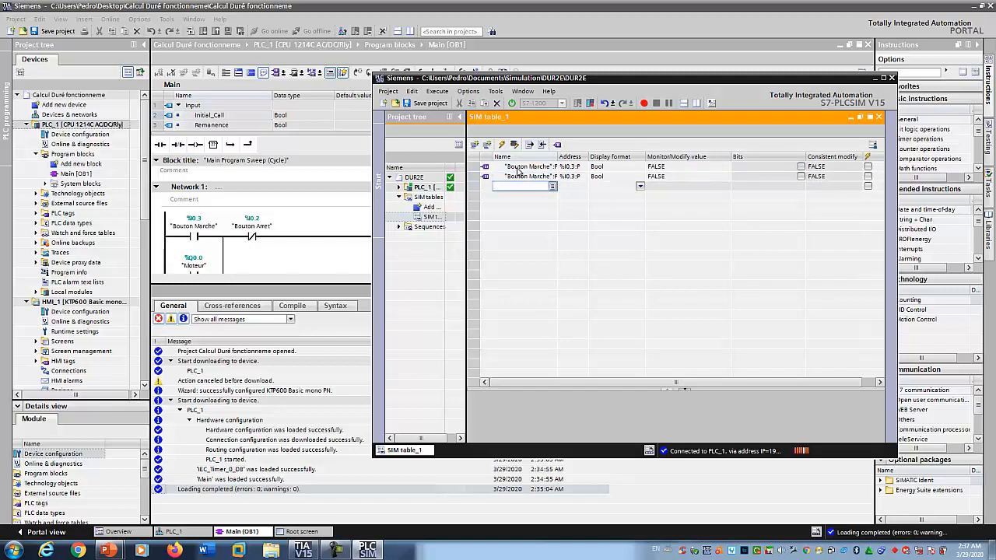
text(MOTEUR)
key(Return)
key(Return)
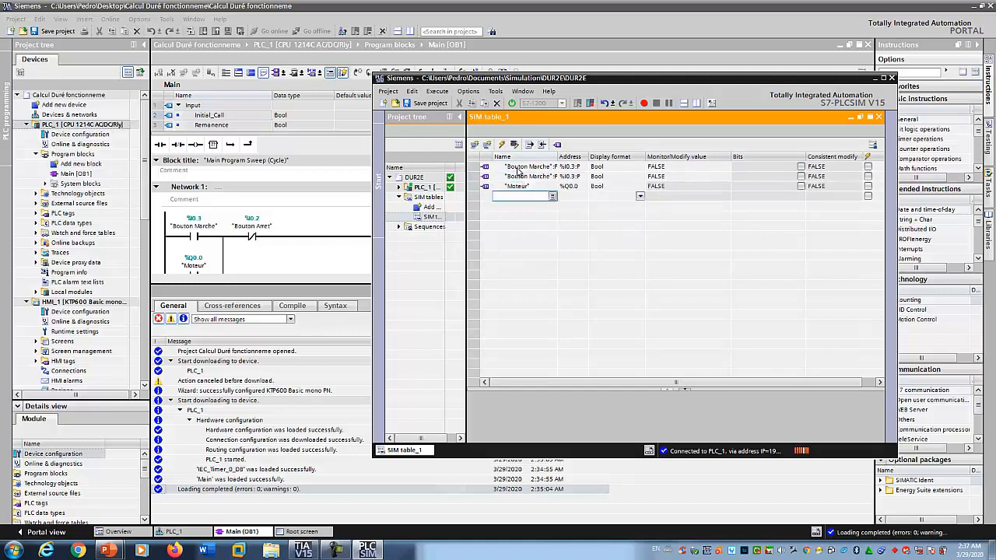
Switch to TIA Portal, go online with PLC_1 and turn on monitoring of the Main [OB1] block
click(757, 29)
click(273, 31)
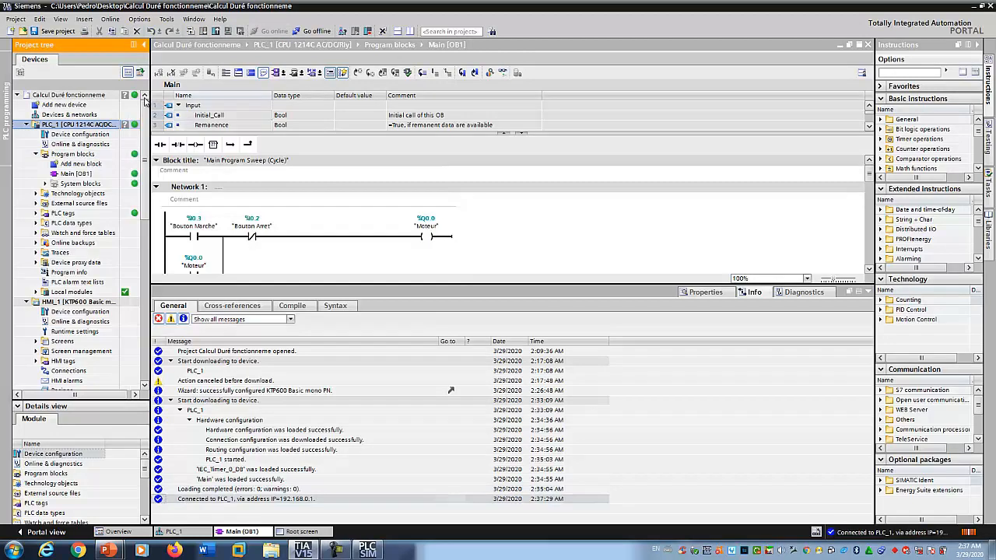
click(503, 73)
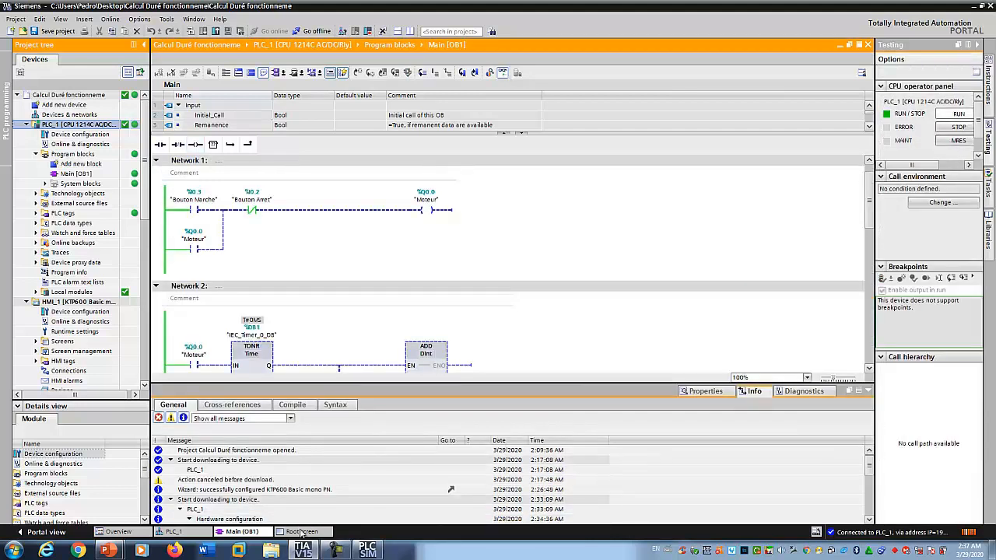
Show the HMI Root screen, start its runtime simulation, and move the simulator window clear of the screen editor
click(301, 532)
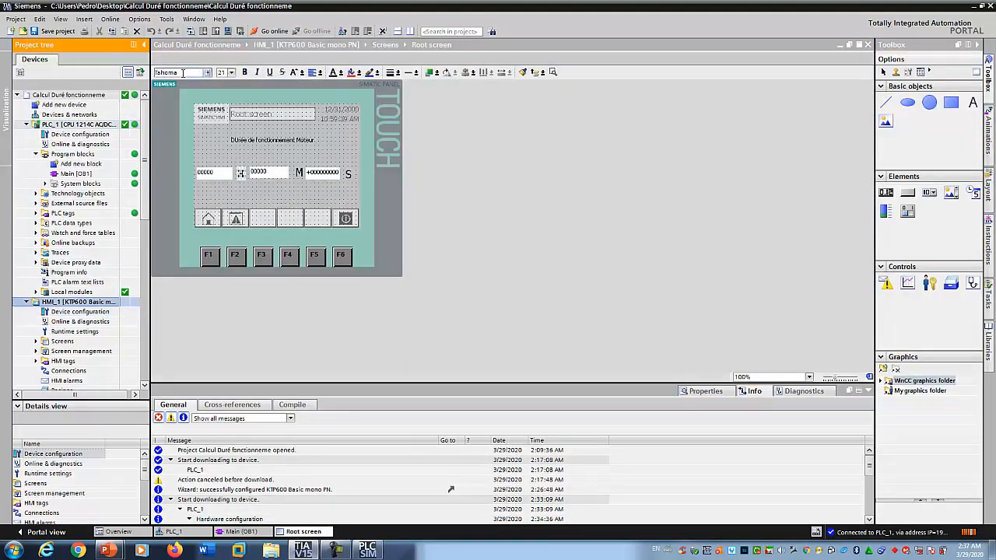
click(225, 31)
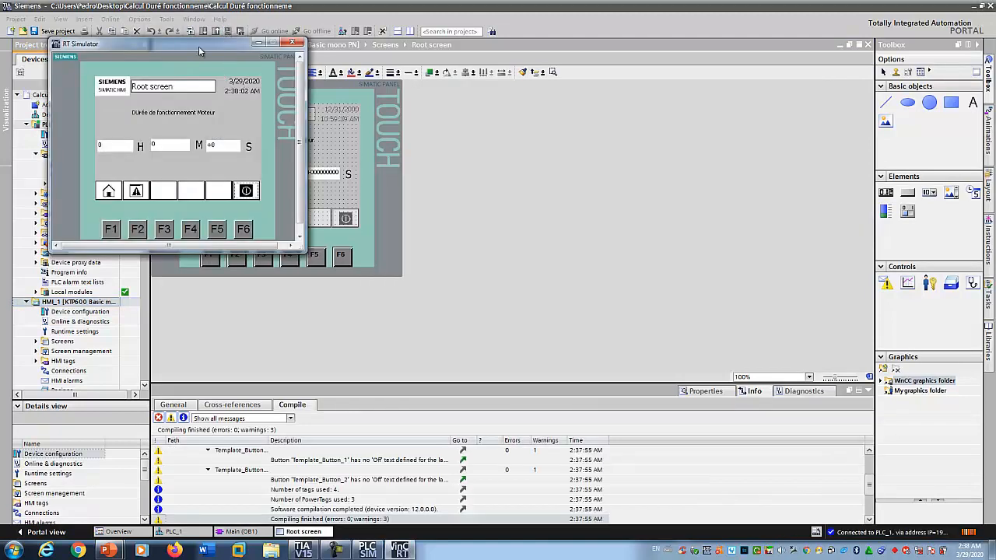
drag(199, 45, 617, 135)
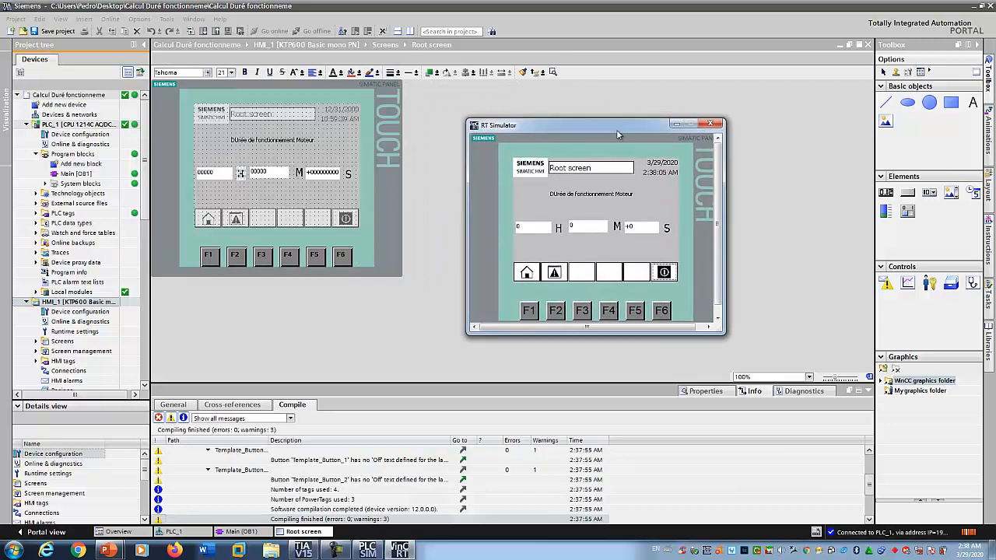
Switch to S7-PLCSIM, place the RT Simulator window beside SIM table_1, and enable modification of non-inputs
mouse_move(305, 552)
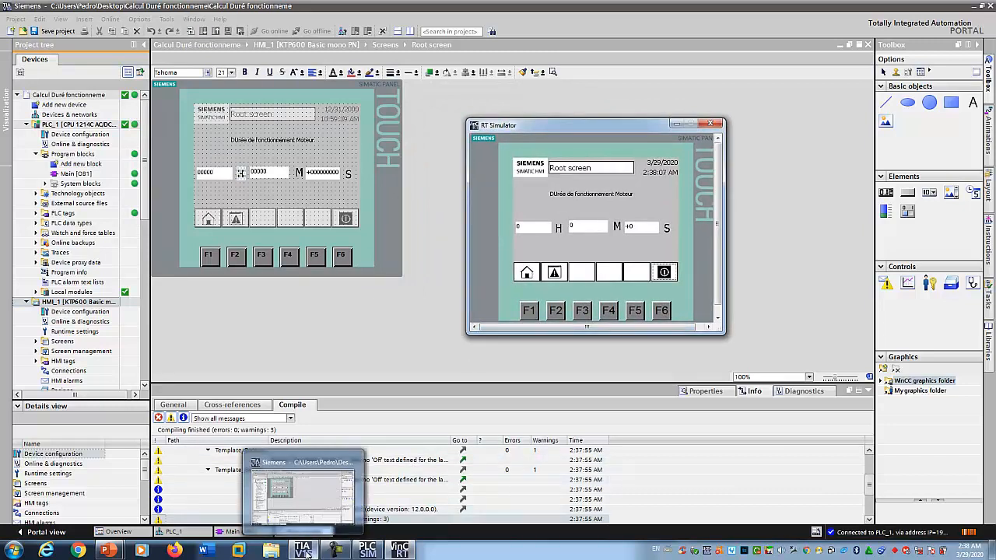
click(367, 549)
drag(673, 122, 749, 80)
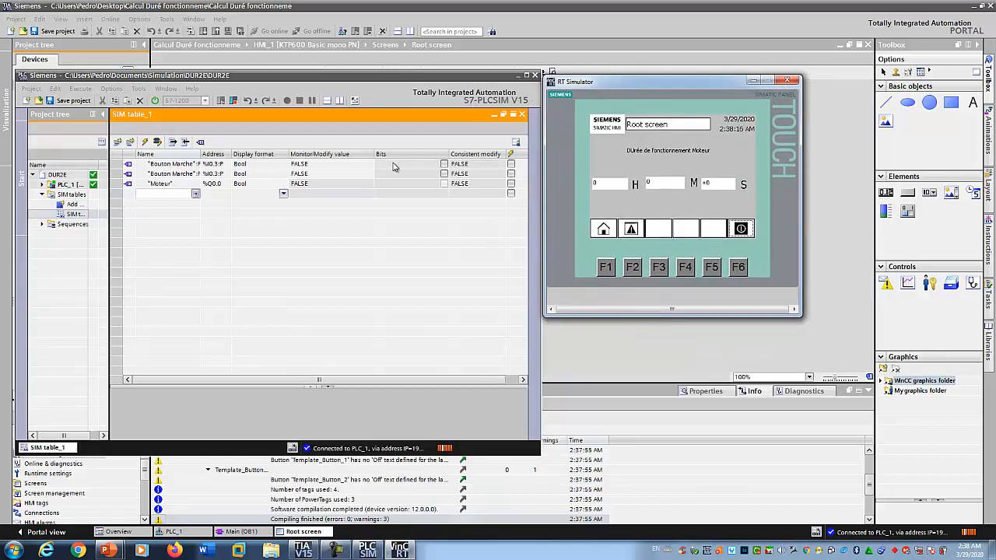
click(158, 143)
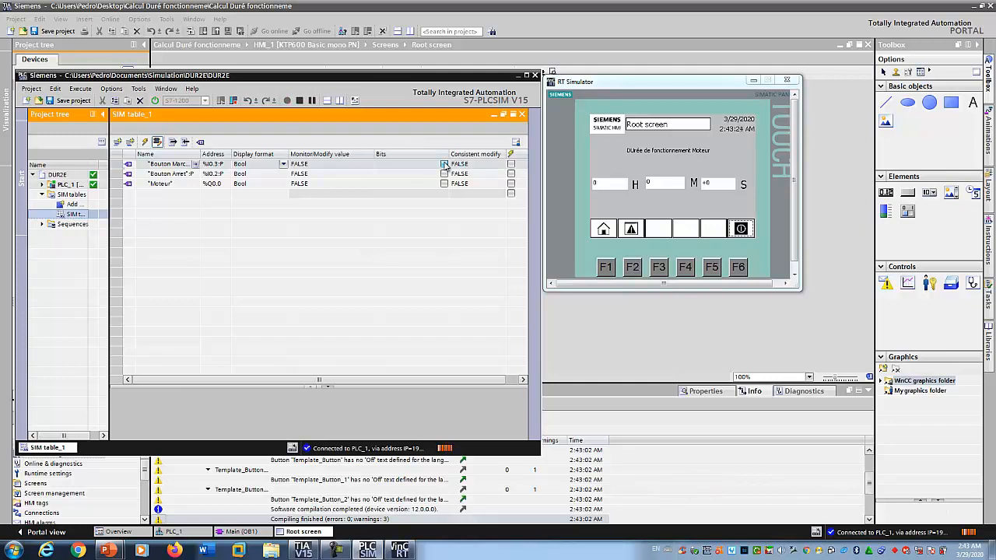
Start the motor by setting "Bouton Marche" to TRUE, reset it to FALSE, and stop the motor by setting "Bouton Arret" to TRUE
click(445, 164)
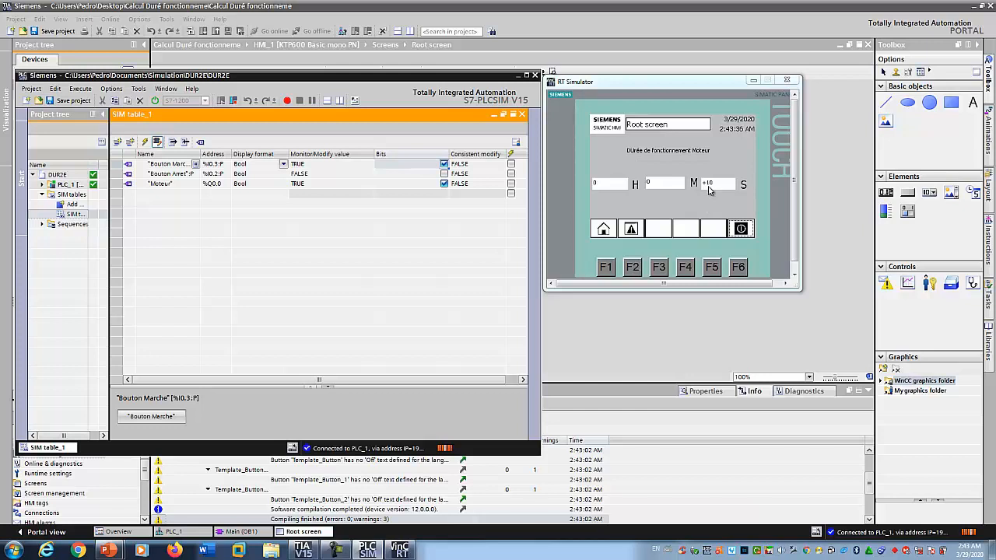
click(444, 164)
click(444, 174)
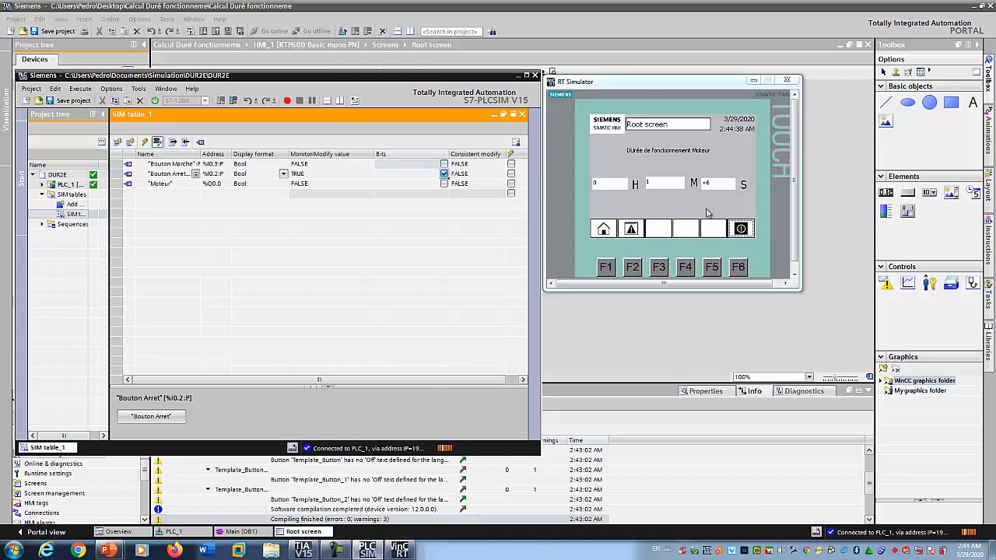
Reset "Bouton Arret", run the motor again with "Bouton Marche", and stop it once more with "Bouton Arret"
click(443, 175)
click(444, 164)
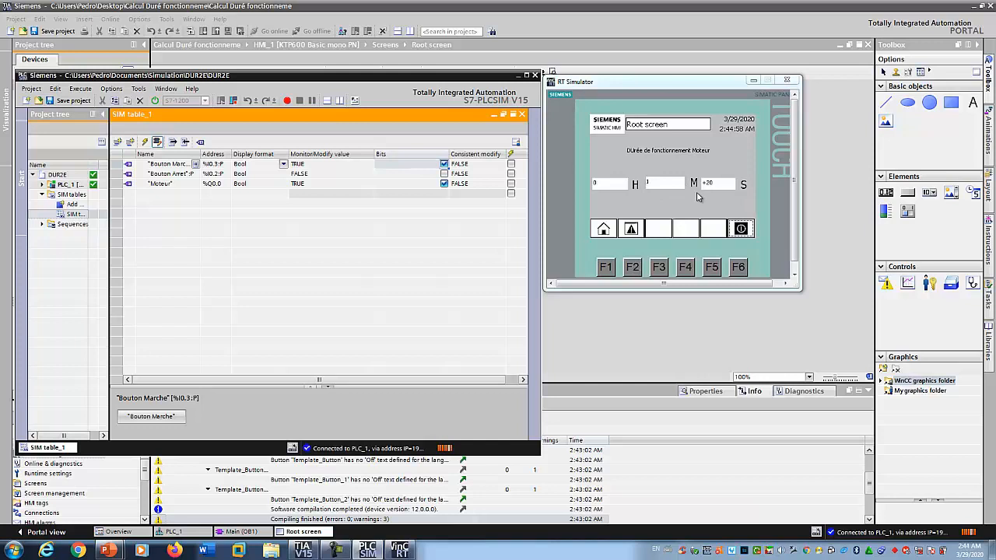
click(444, 164)
click(444, 173)
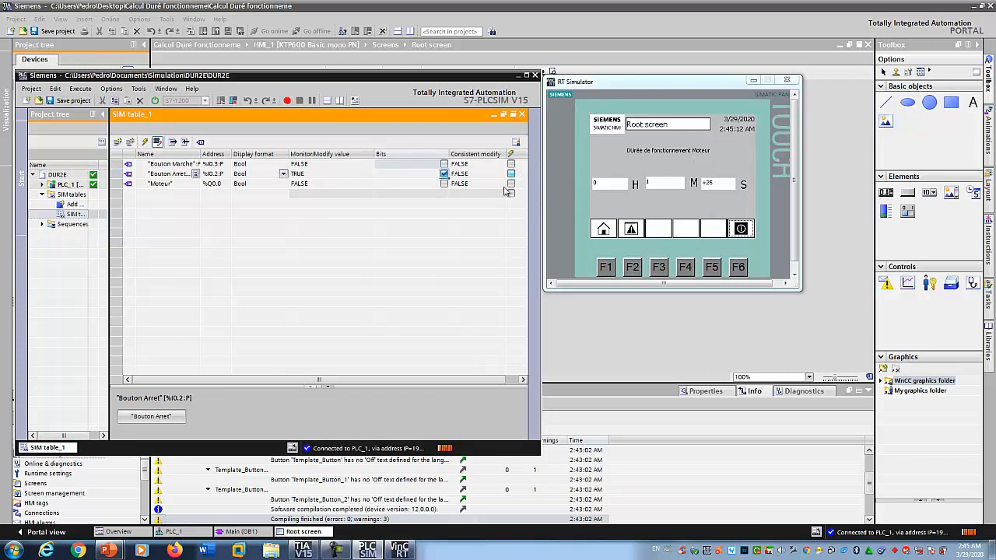
Reset "Bouton Arret" to FALSE, restart the motor with "Bouton Marche" set to TRUE, and return to the TIA Portal window
click(445, 174)
click(445, 164)
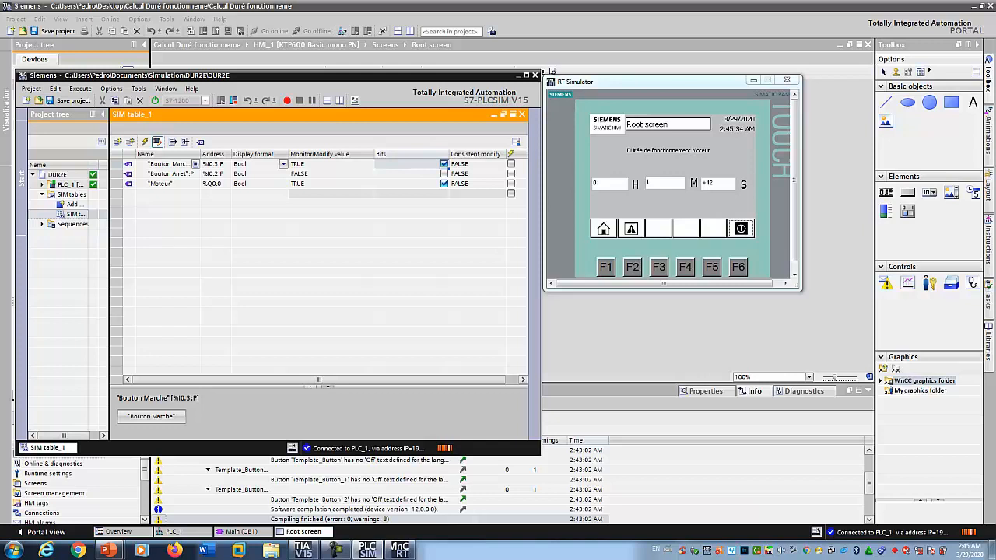
click(339, 547)
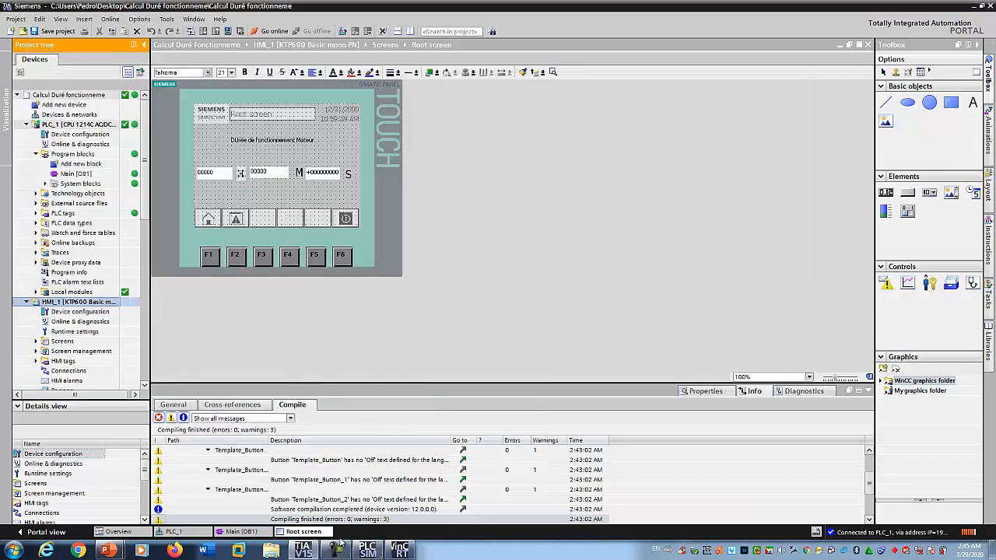